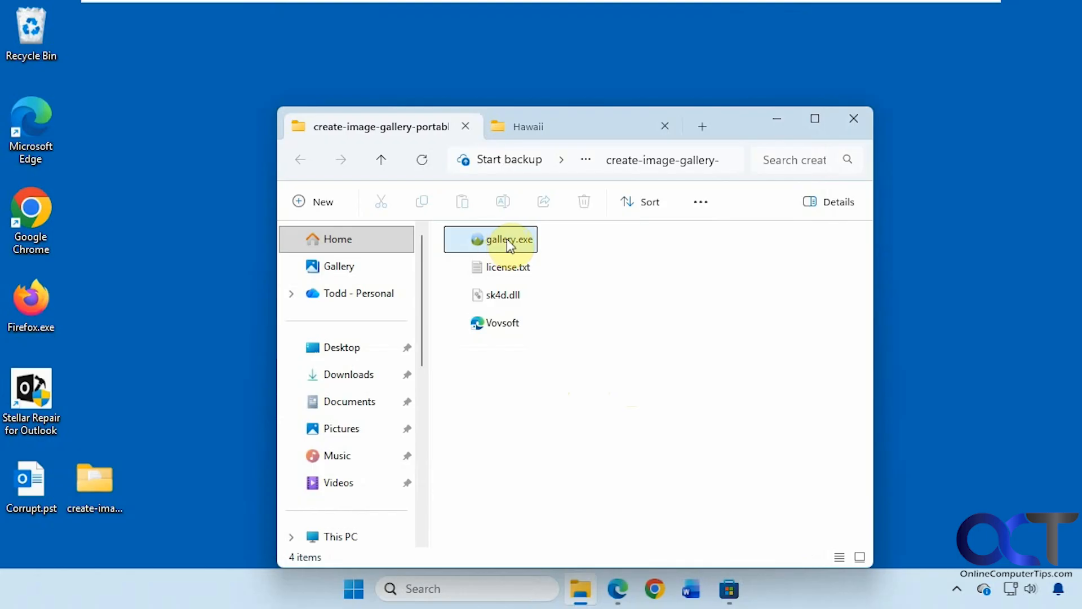
- Launch gallery.exe from File Explorer to open an empty VOVSOFT Create Image Gallery window
mouse_move(503, 239)
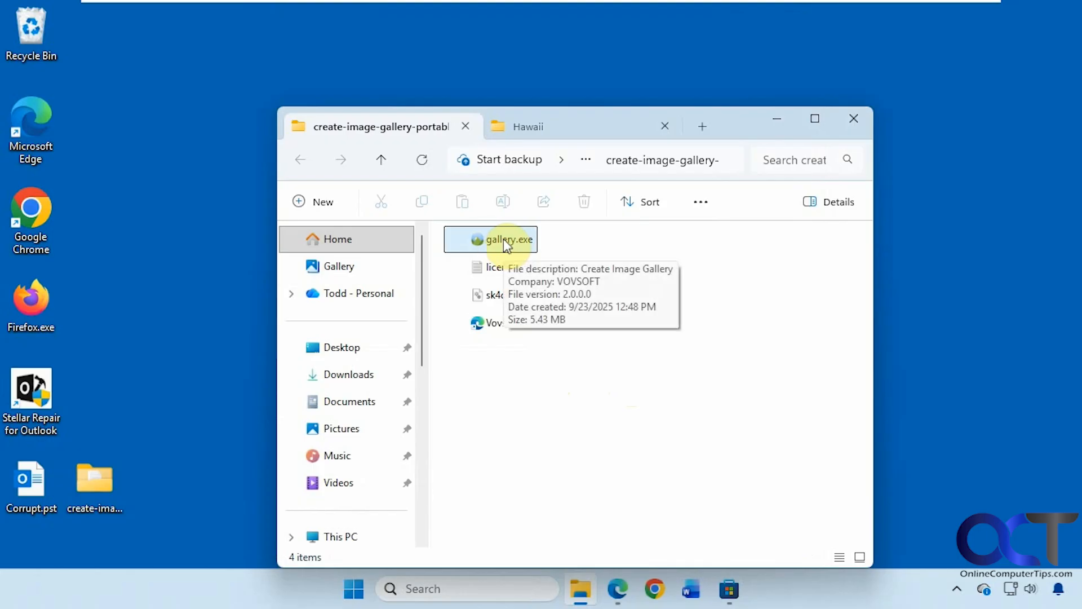
double_click(503, 239)
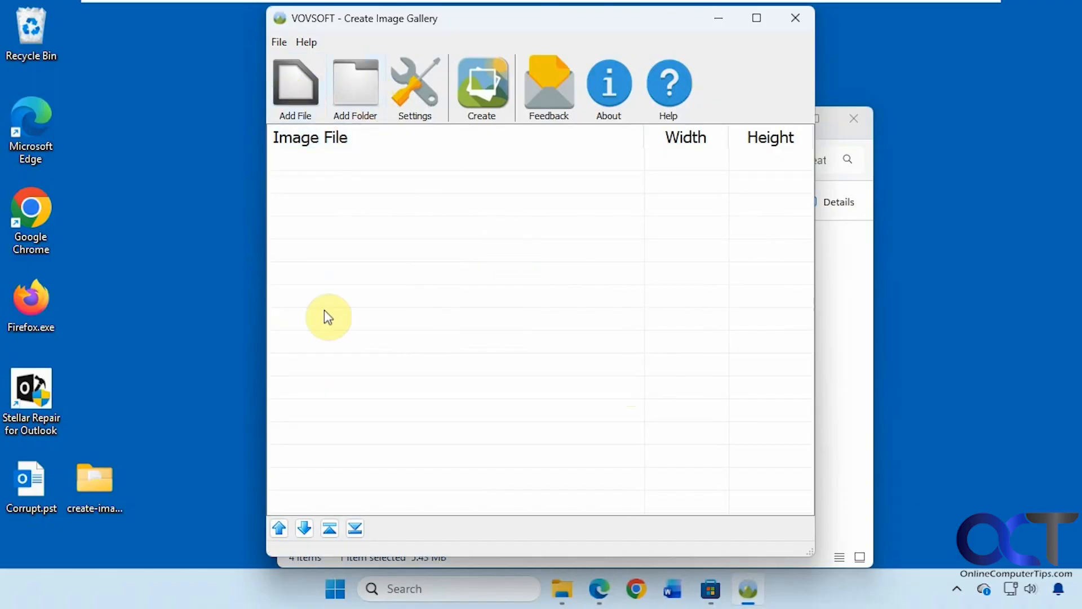
- Add every JPG from the Pictures\Hawaii folder to the gallery list
left_click(346, 101)
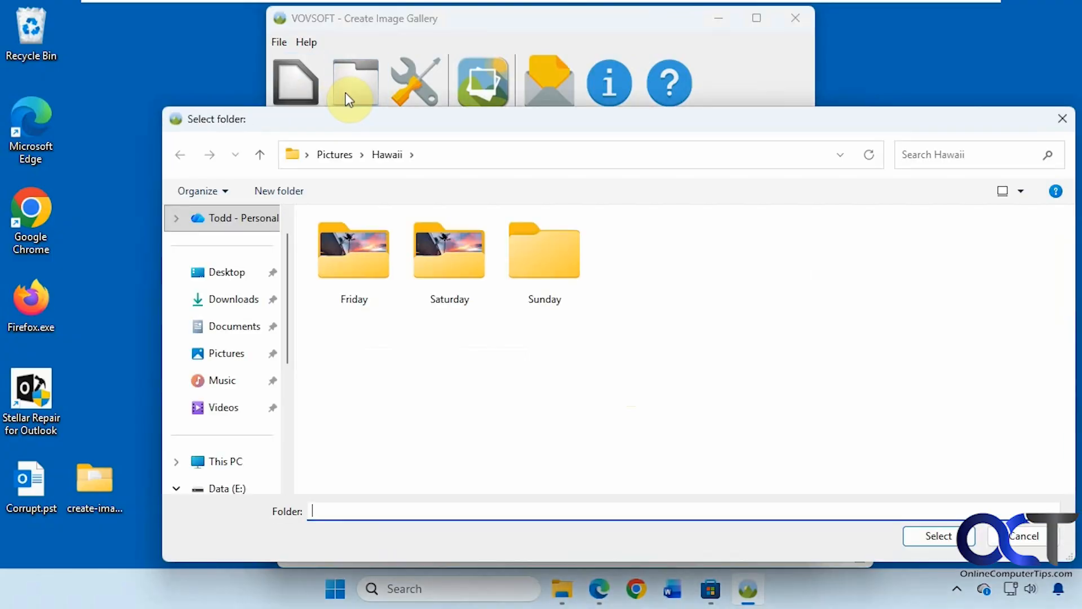
left_click(336, 155)
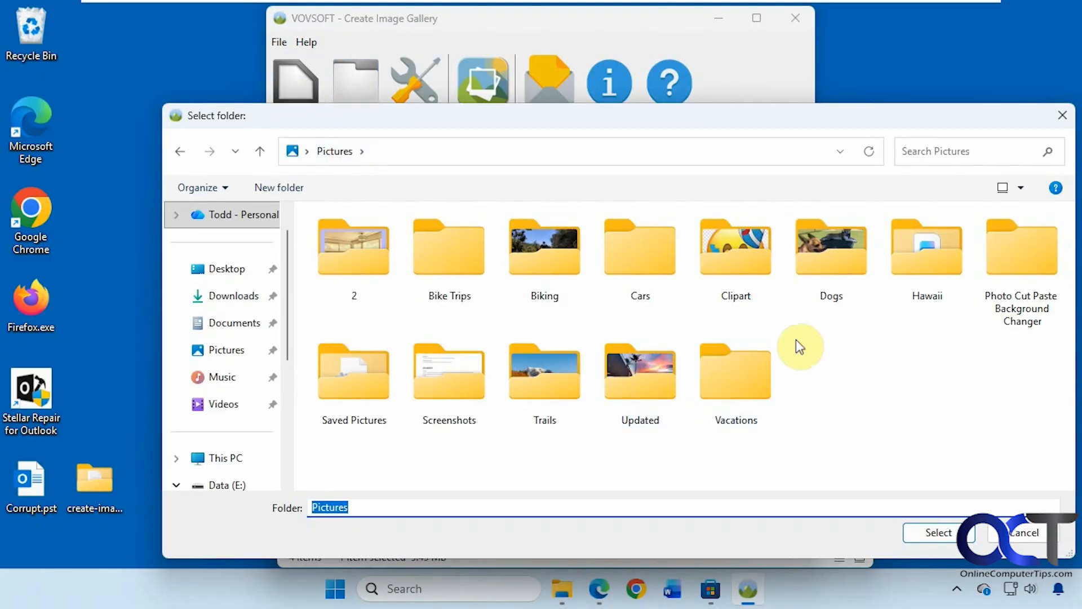
double_click(925, 266)
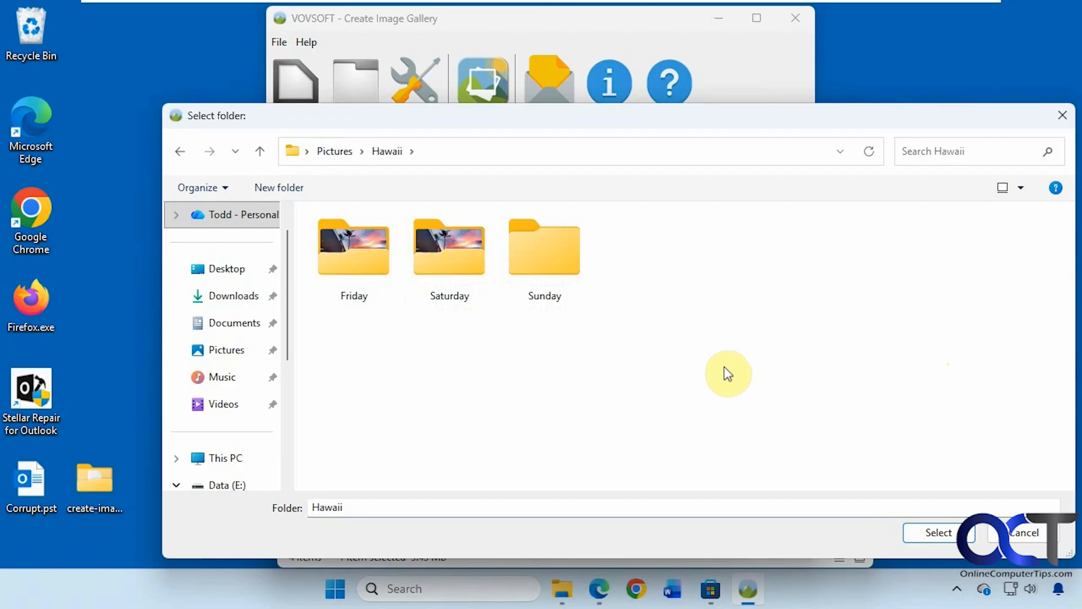
left_click(929, 531)
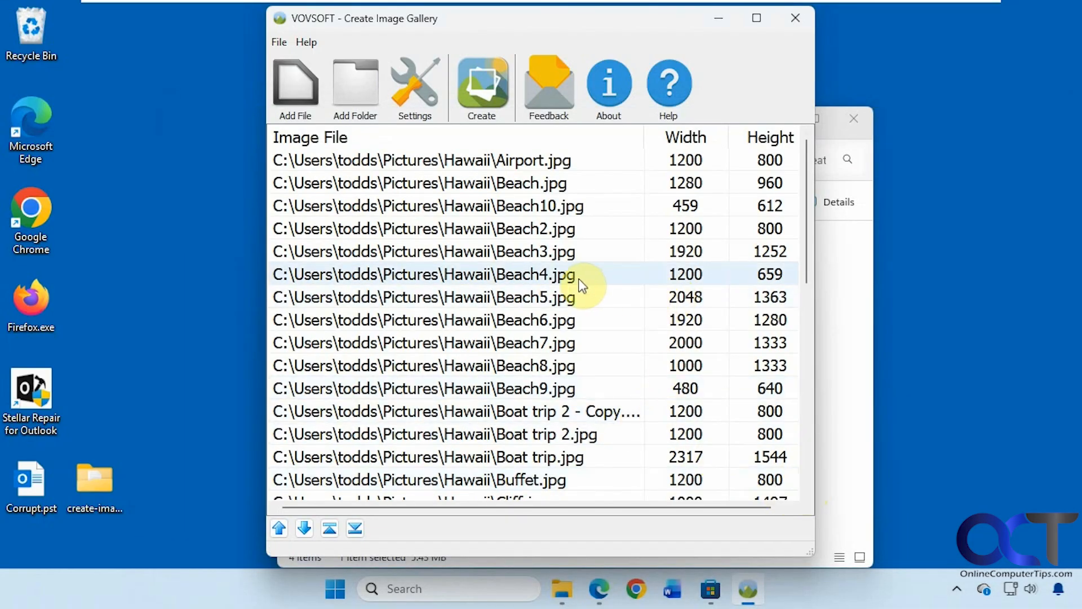
- Delete the Boat trip 2 - Copy.jpg entry and move Airport.jpg one place down, below Beach.jpg
left_click(333, 366)
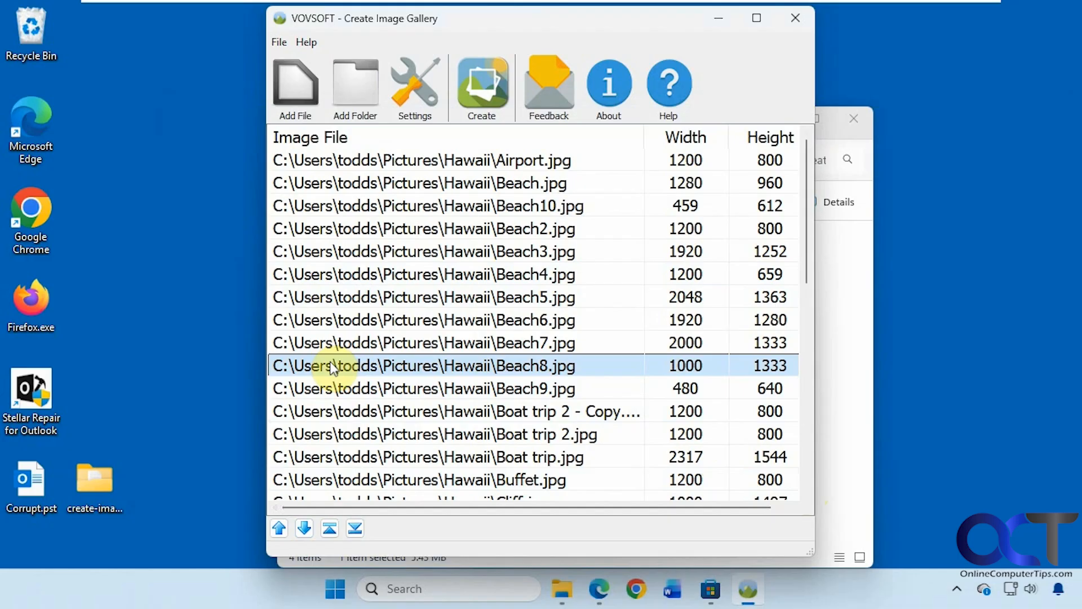
right_click(333, 367)
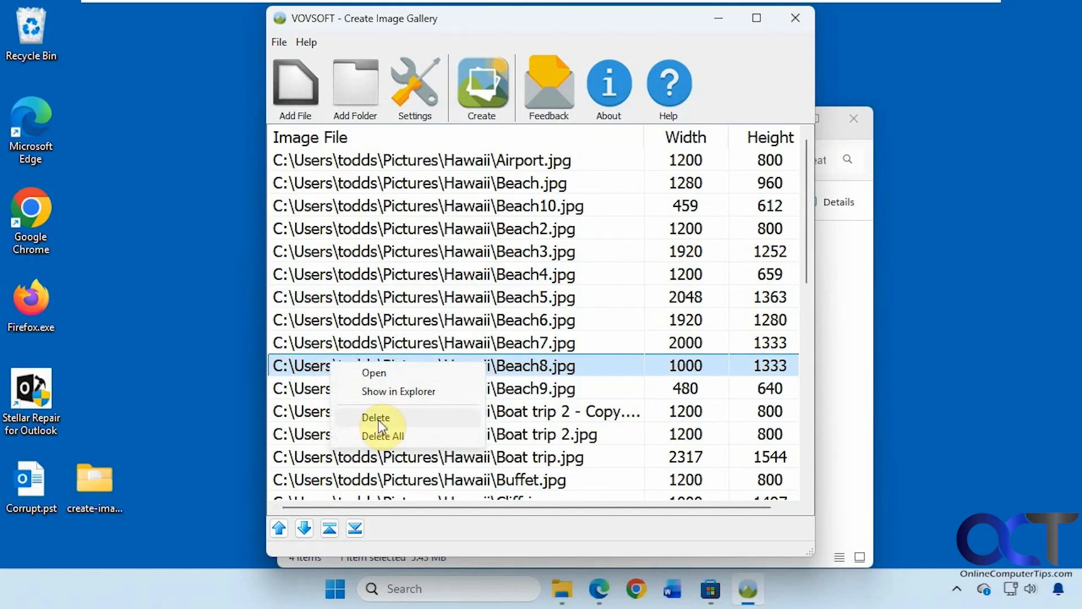
left_click(568, 410)
right_click(567, 408)
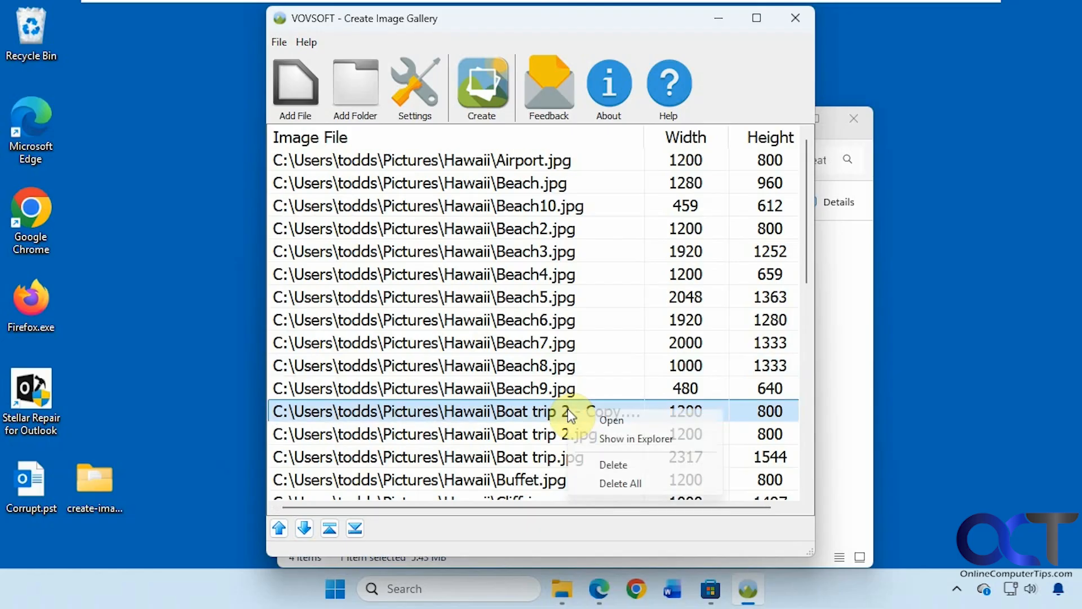
left_click(621, 468)
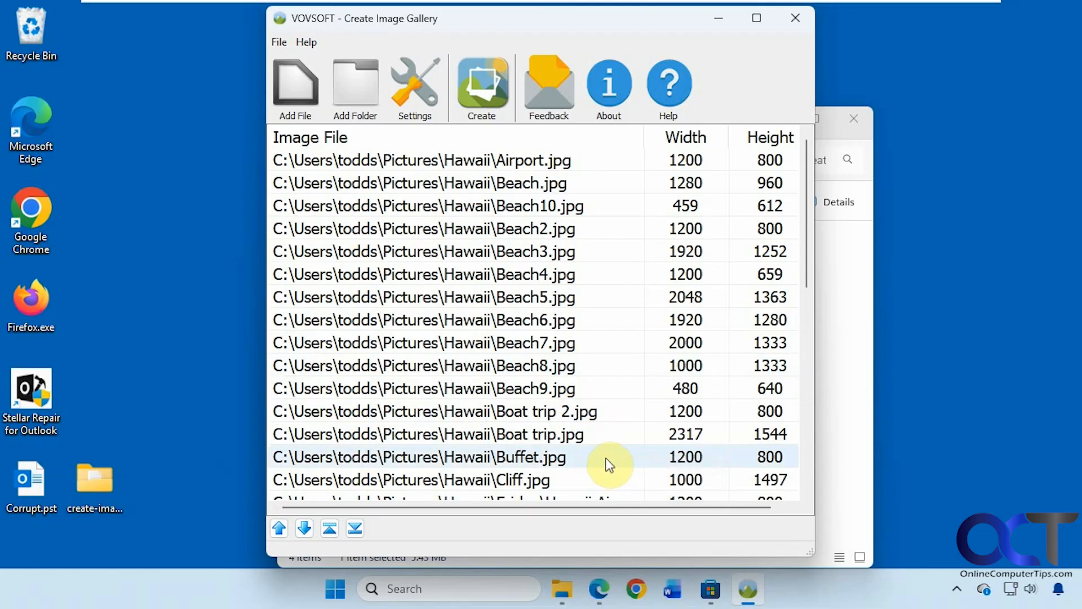
left_click(447, 164)
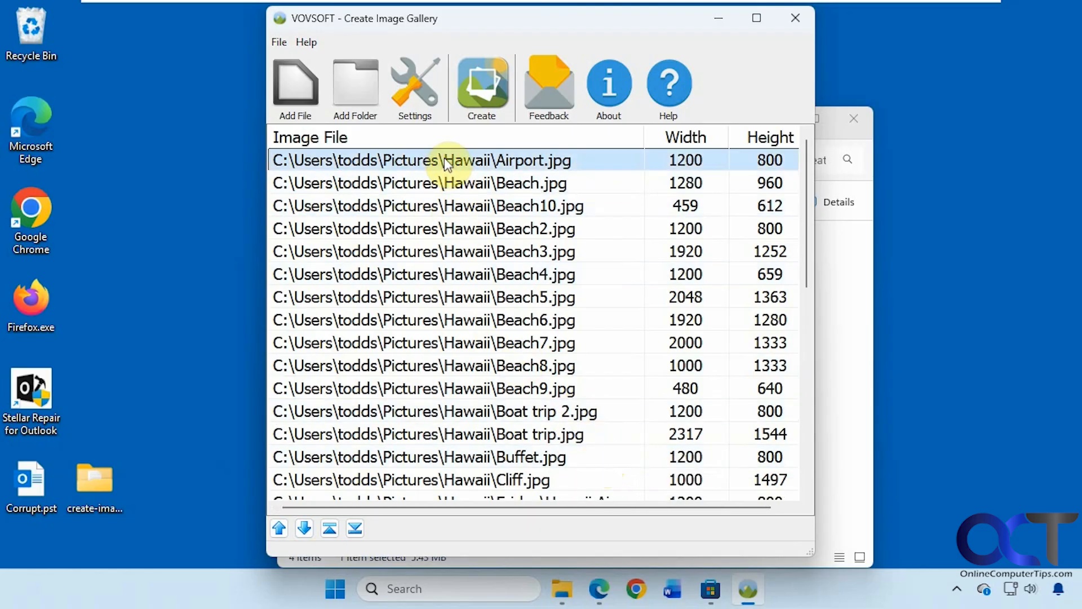
left_click(305, 528)
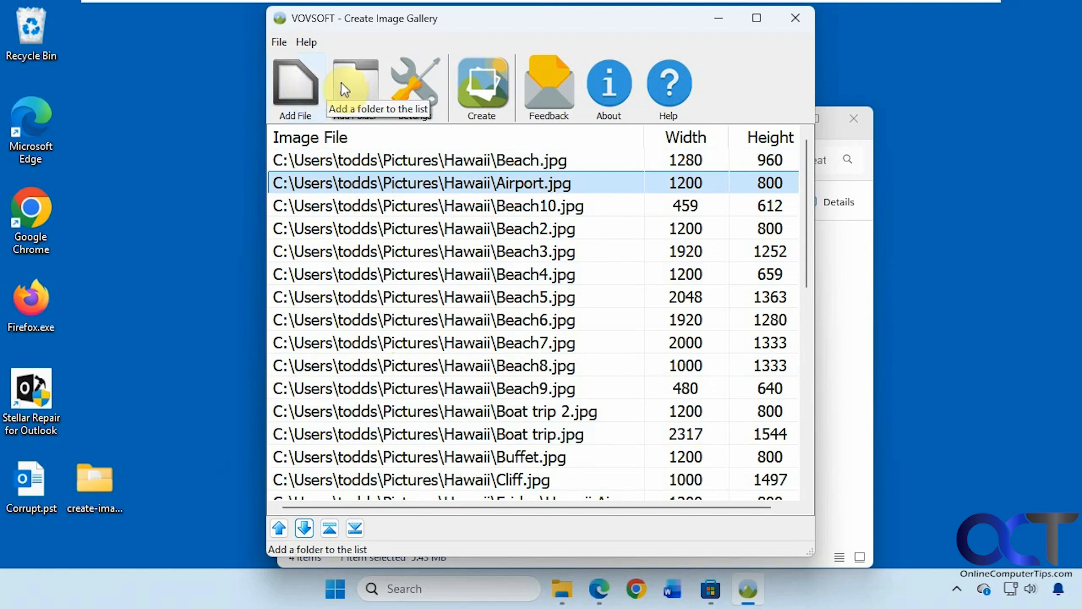
- In Settings, set background color to red #F90013 and header text to 'Hawaii Vacation'
left_click(416, 96)
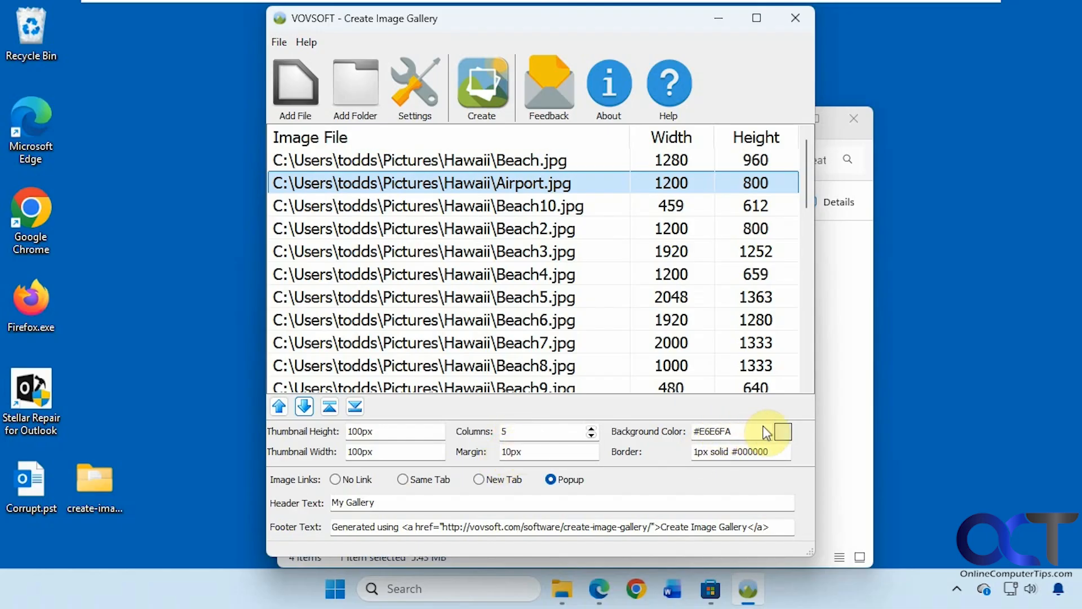
left_click(783, 431)
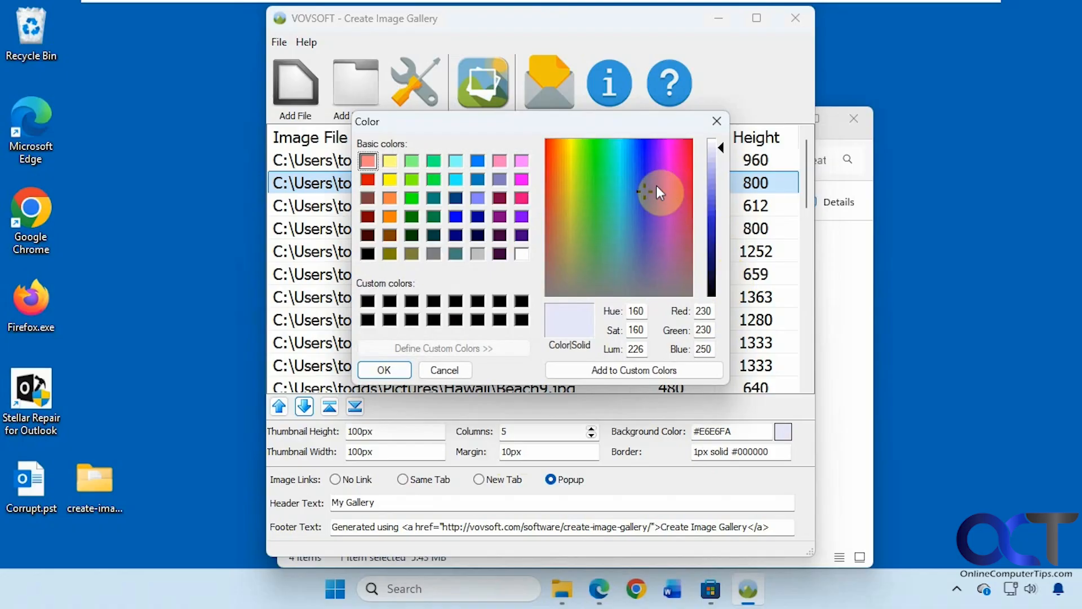
left_click_drag(644, 189, 714, 221)
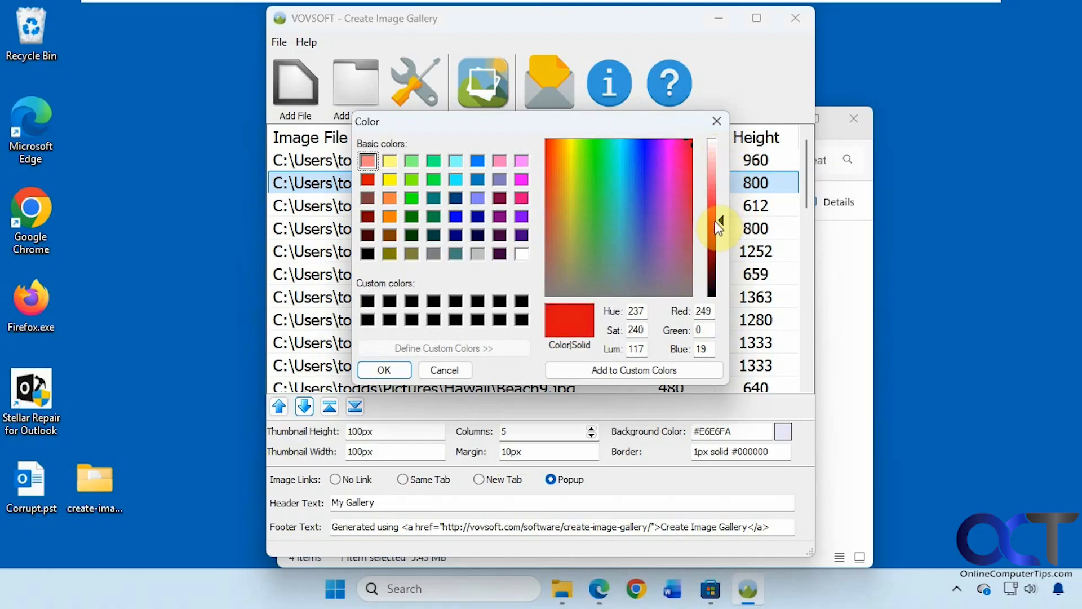
left_click(391, 367)
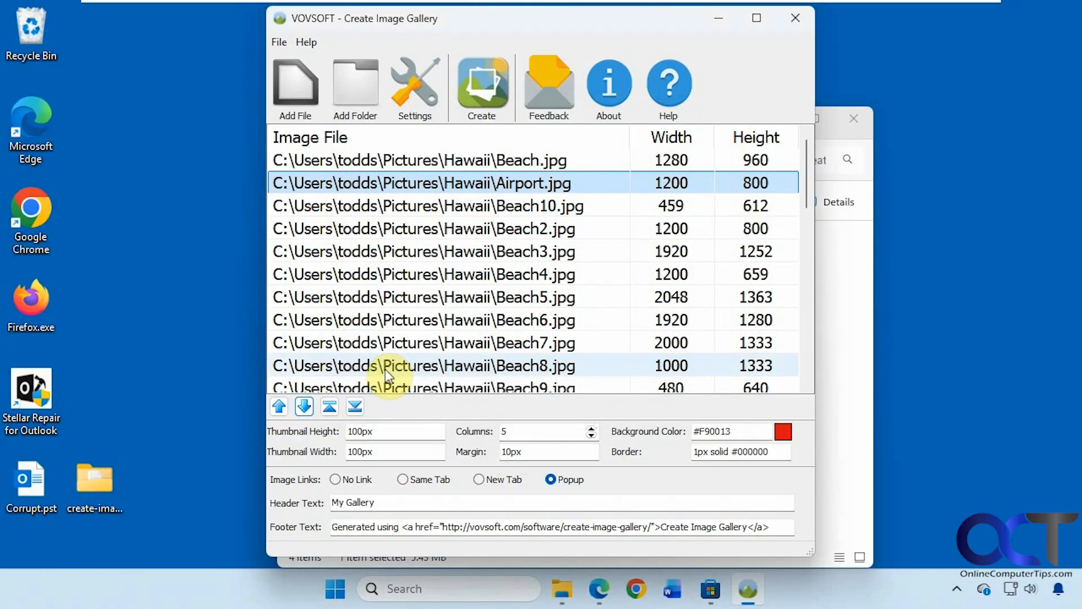
left_click(699, 451)
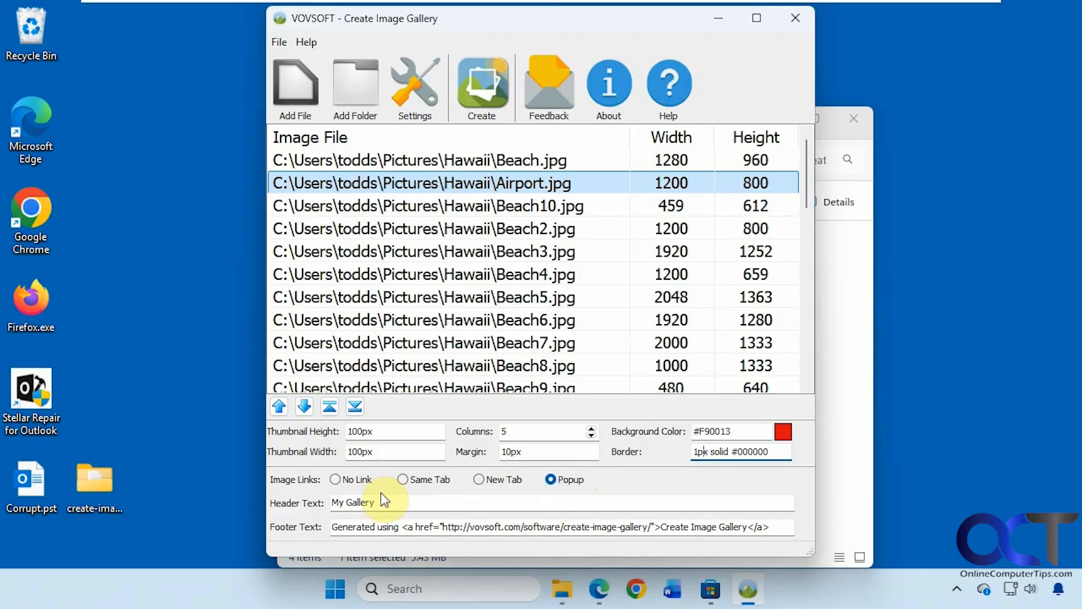
left_click_drag(417, 502, 329, 502)
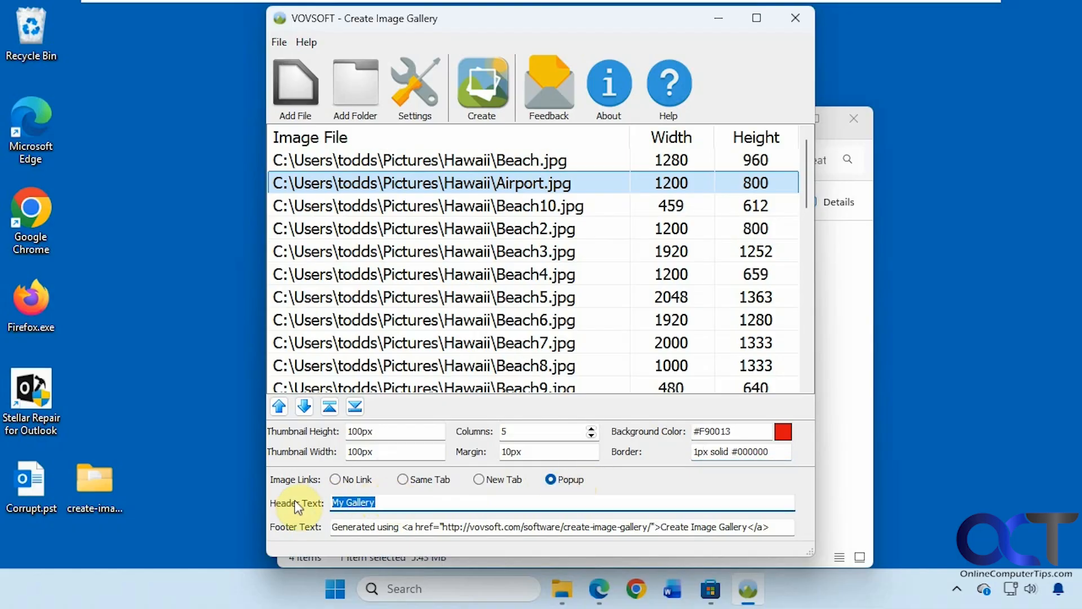
type("Hawaii Vacation")
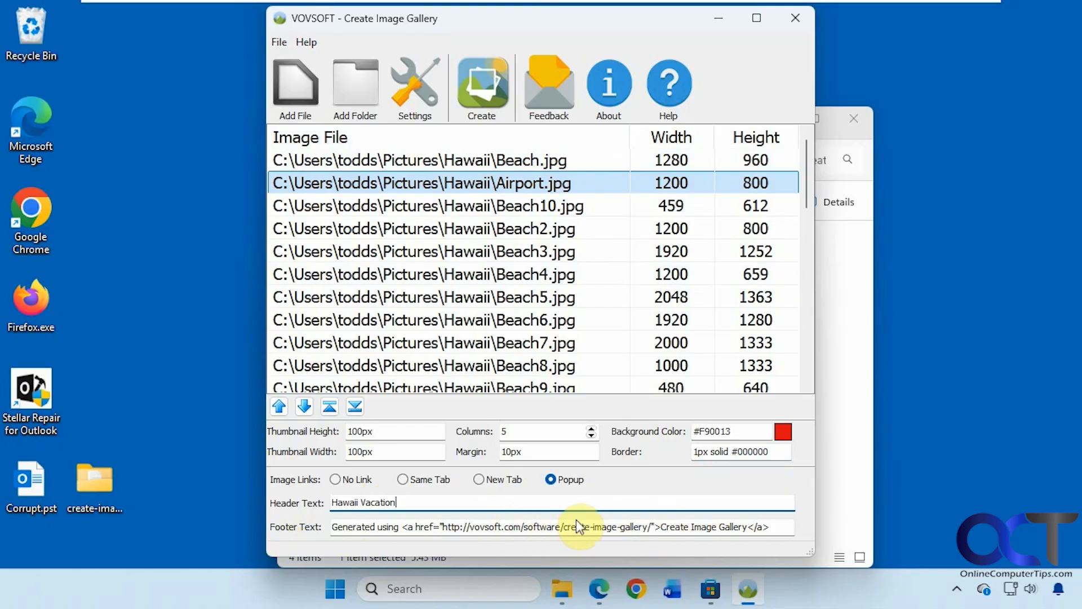
- Create the gallery and save it as Hawaii.html on the Desktop
left_click(487, 90)
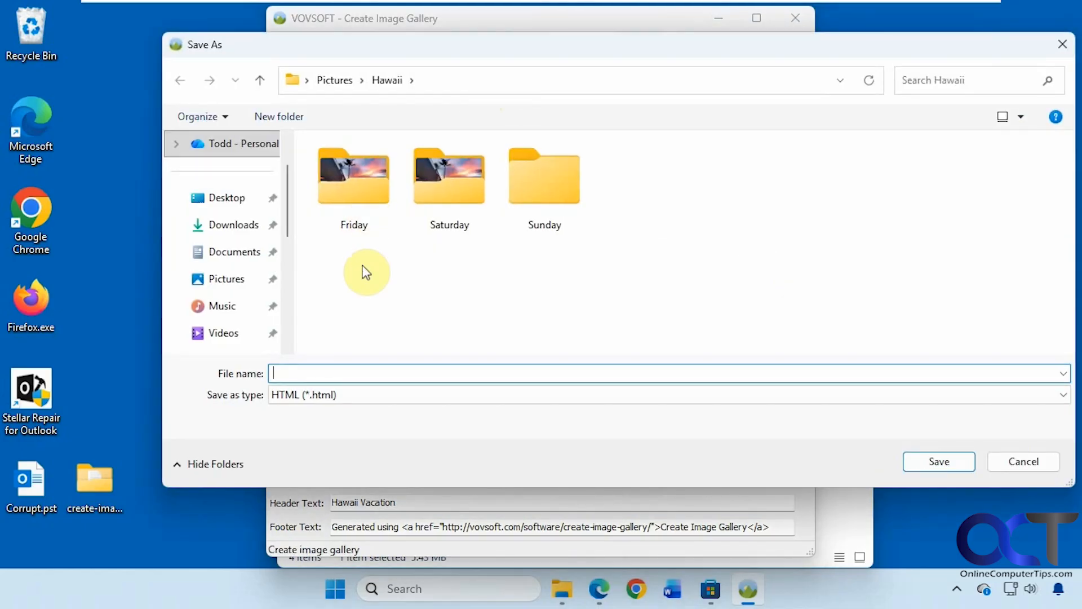
type("Hawaii")
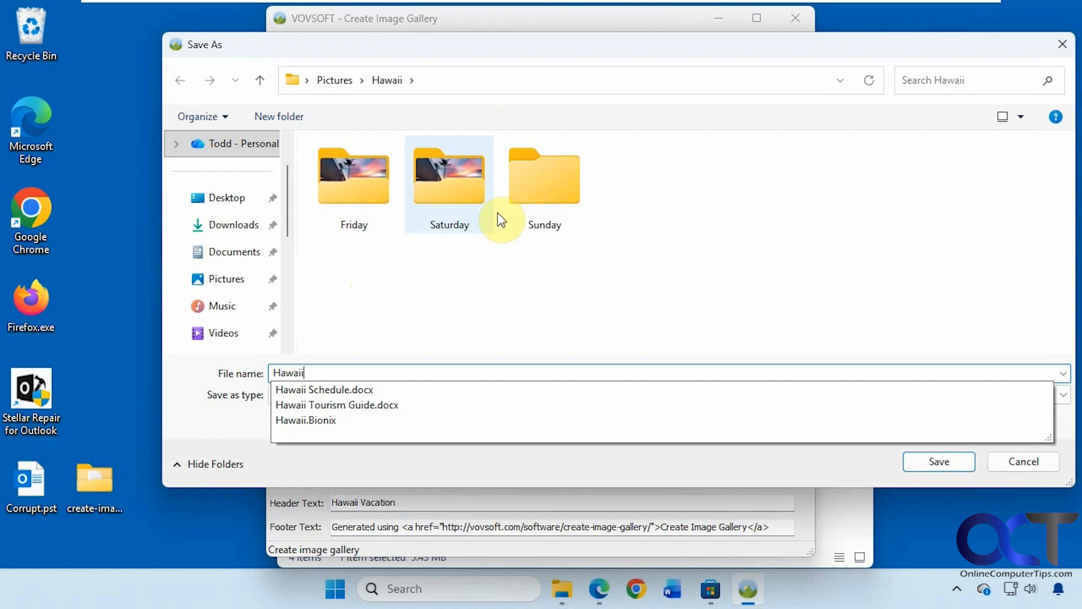
left_click(233, 198)
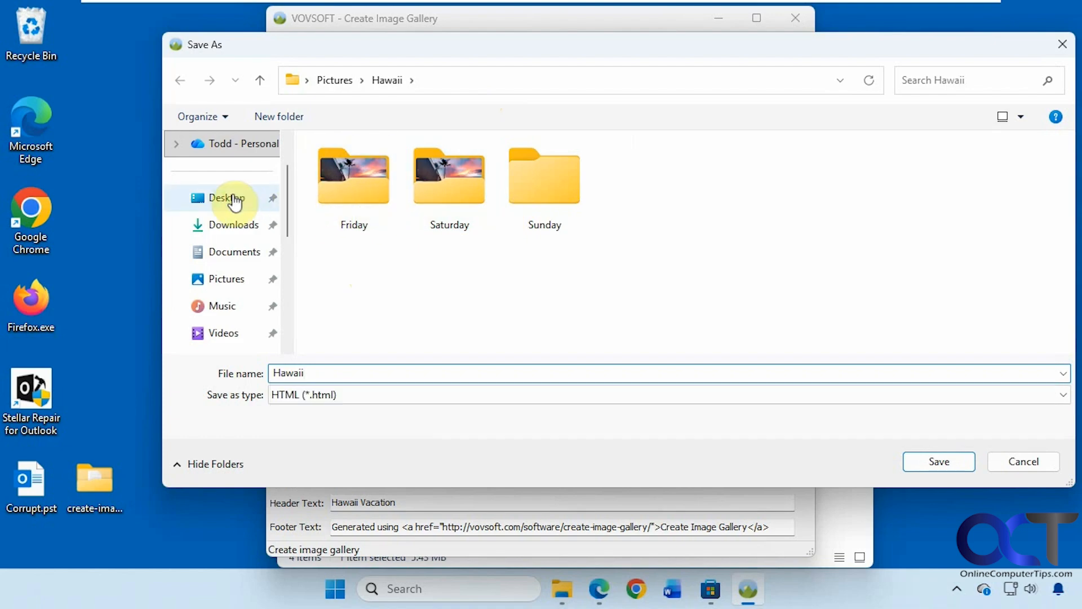
left_click(925, 461)
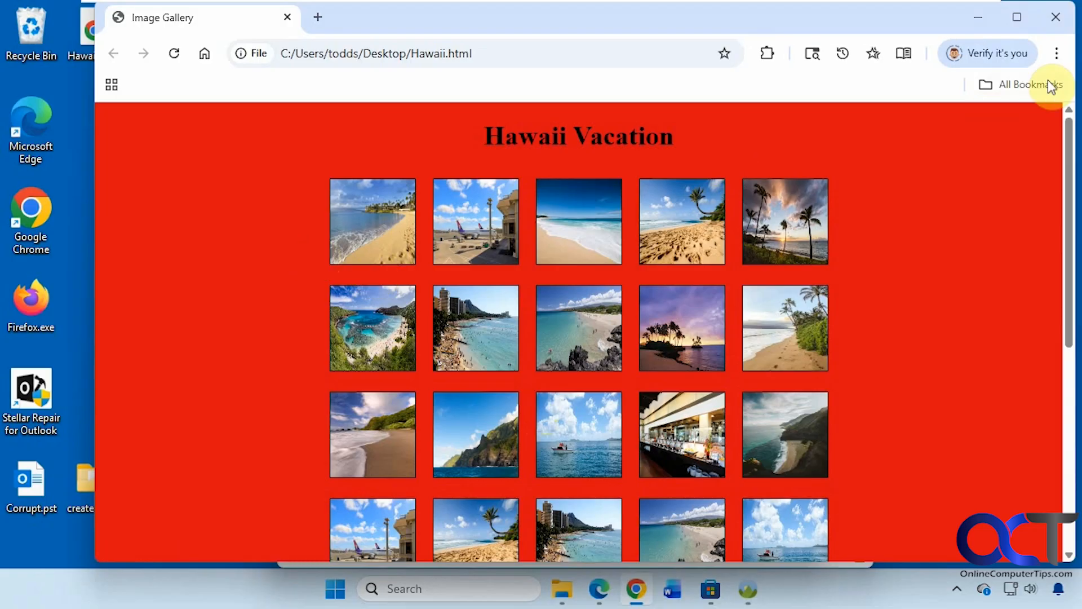
- Maximize Chrome, verify the footer link opens vovsoft.com, then return to the top of Hawaii.html
left_click(1016, 14)
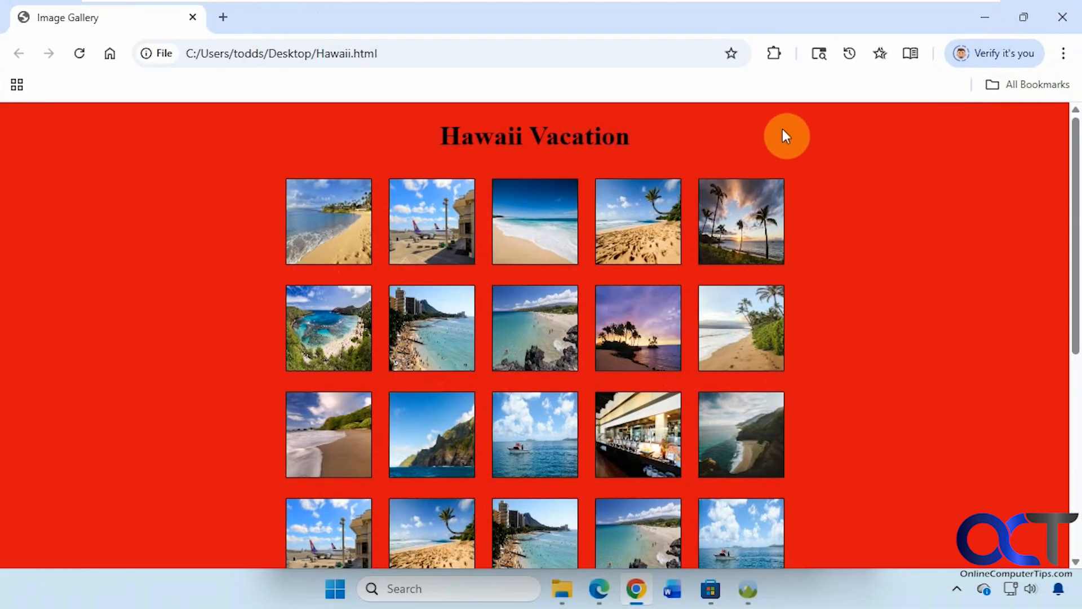
scroll(984, 346, "down", 6)
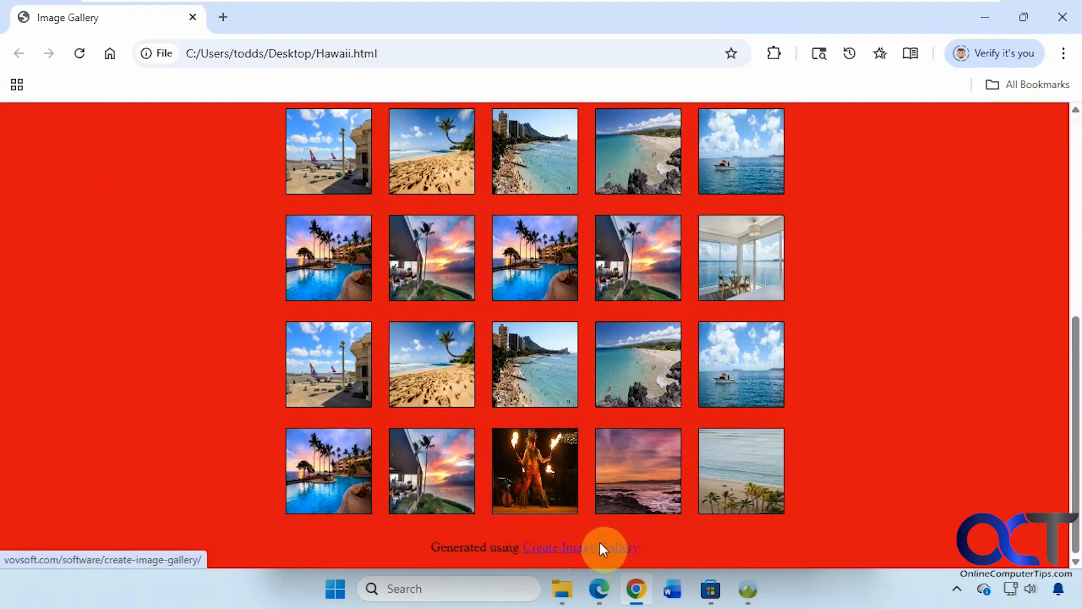
left_click(563, 549)
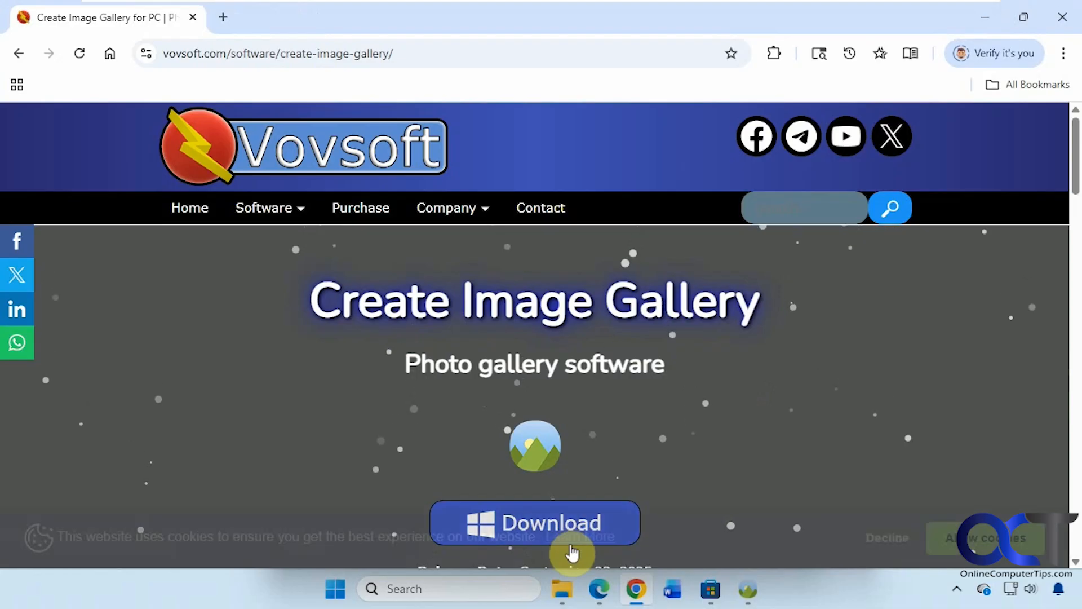
left_click(17, 53)
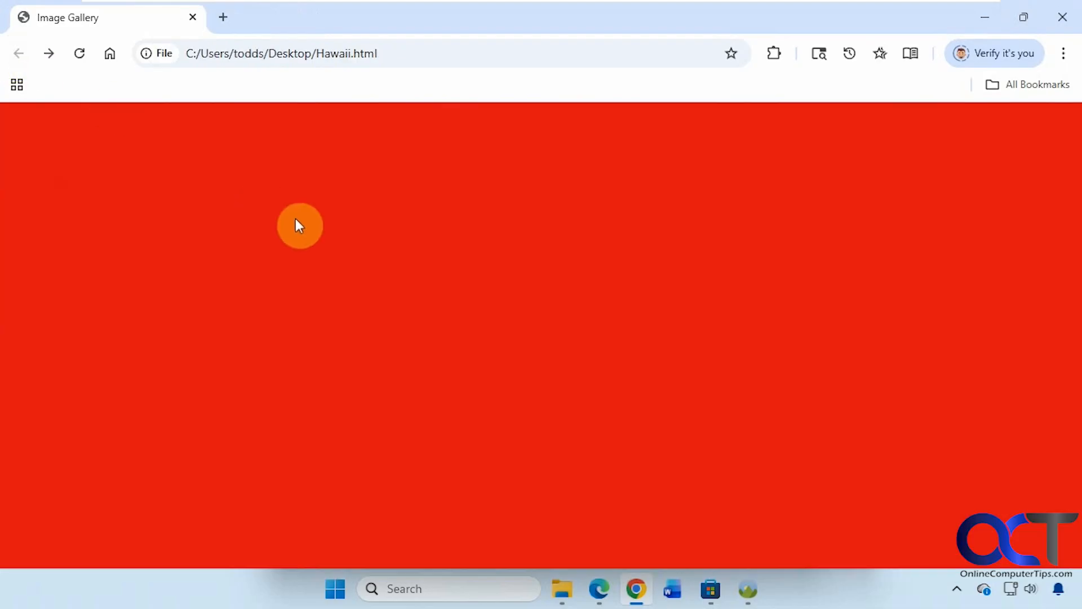
scroll(298, 231, "up", 3)
scroll(297, 241, "up", 3)
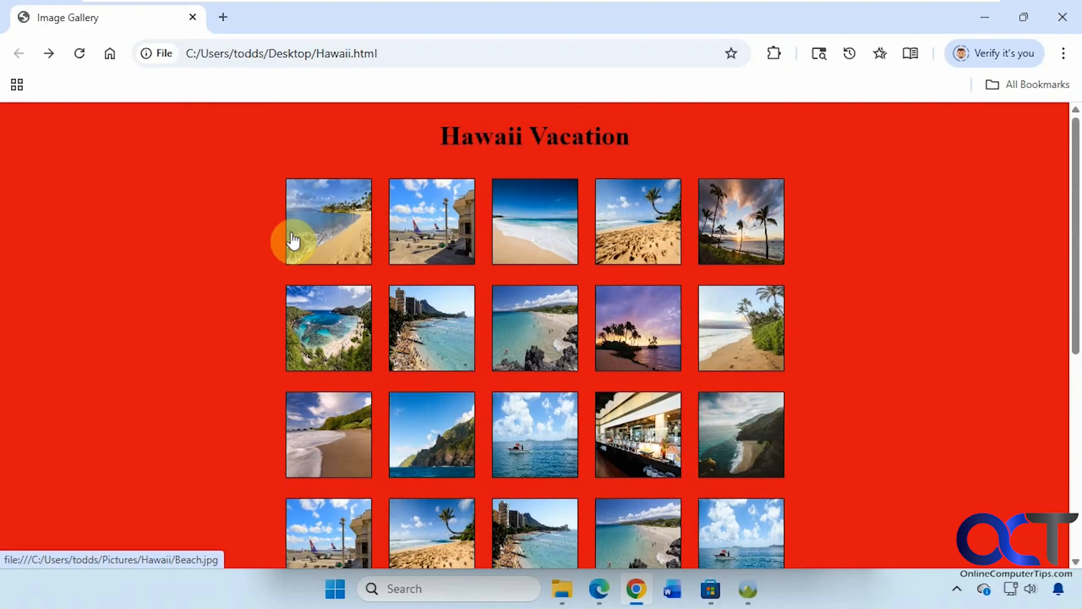
- Enlarge the first beach photo, advance to photo 4 of 35, and close the viewer
left_click(346, 242)
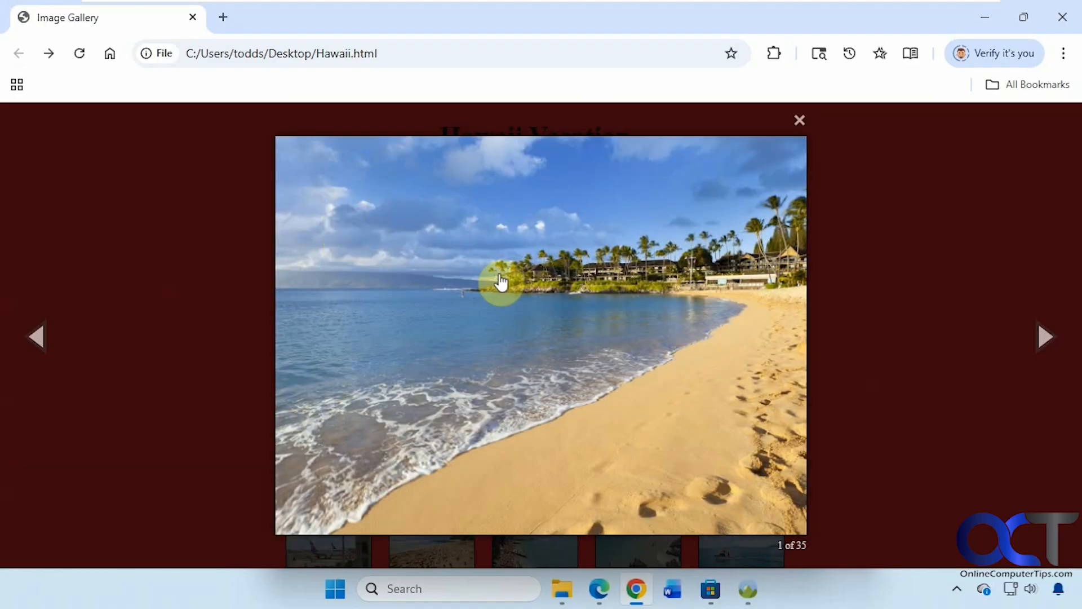
left_click(1050, 340)
left_click(1050, 340)
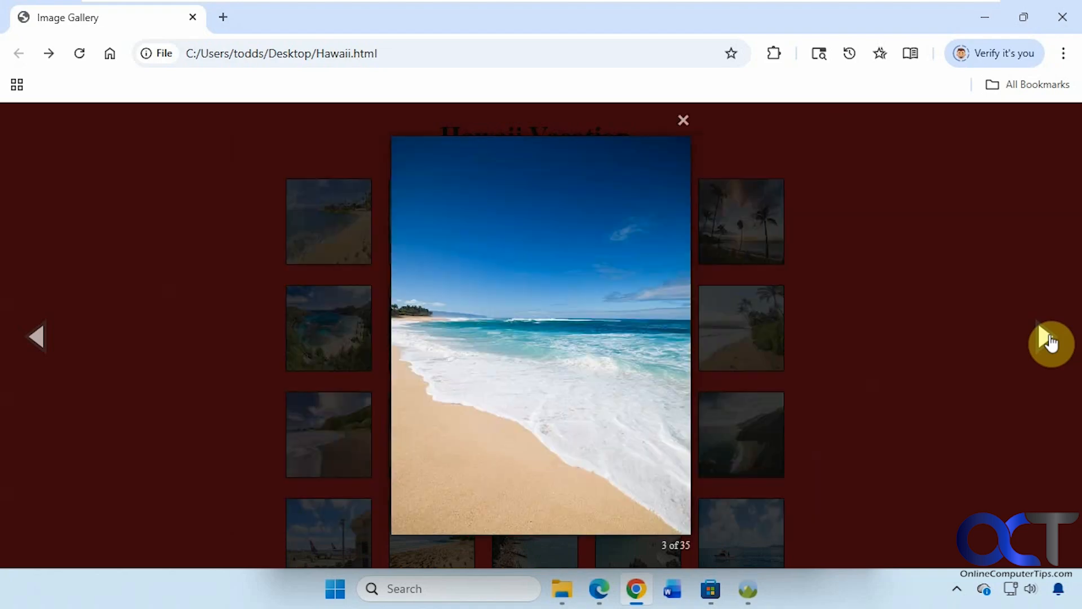
left_click(1051, 341)
left_click(834, 121)
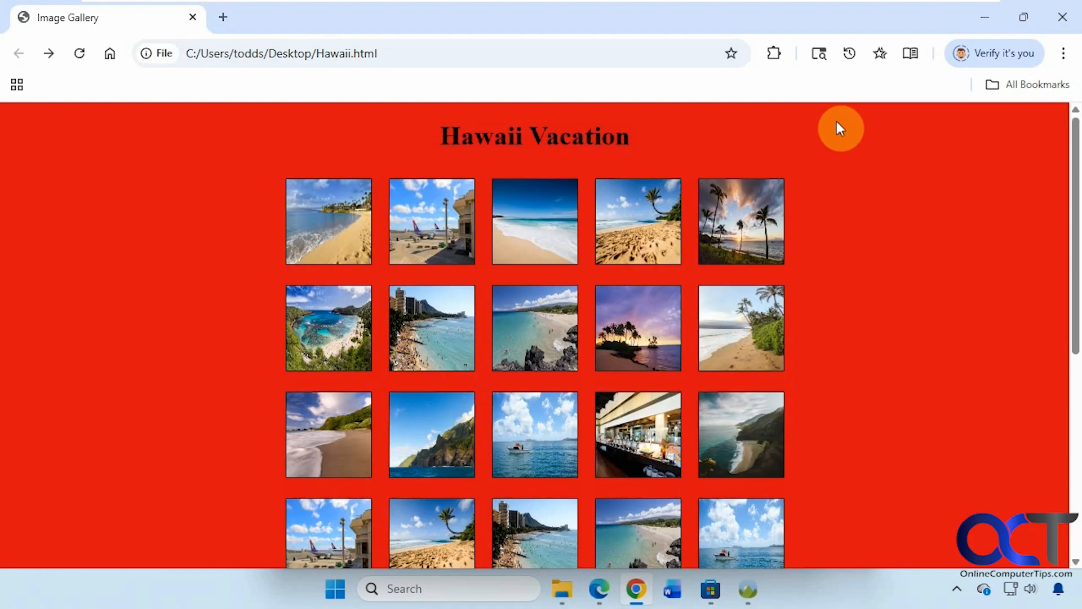
- Enlarge and close the Boat trip photo, then close Chrome
scroll(807, 280, "down", 8)
scroll(810, 335, "up", 1)
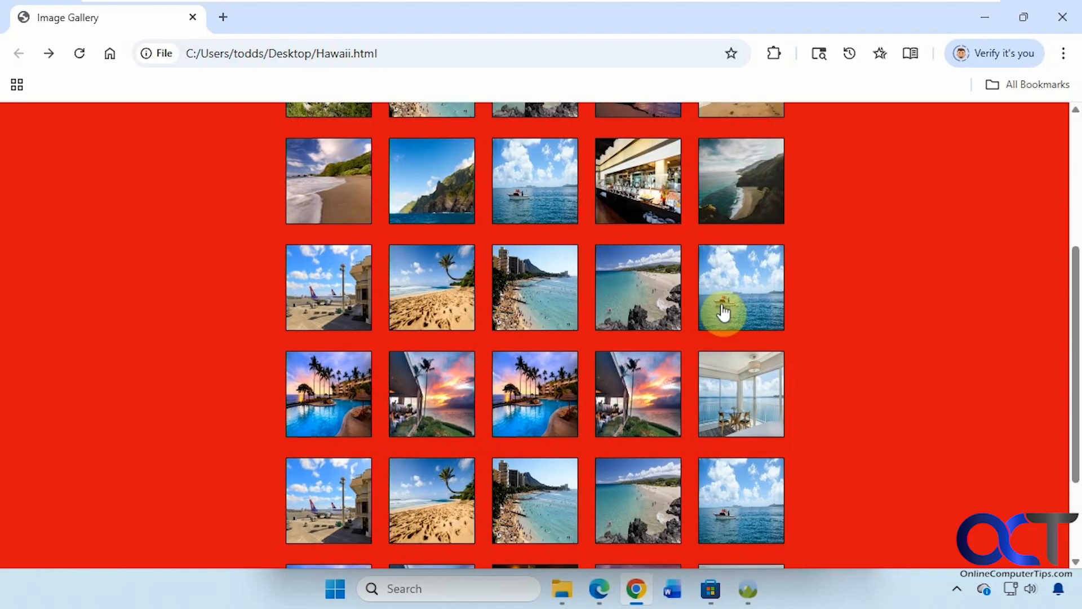
left_click(519, 191)
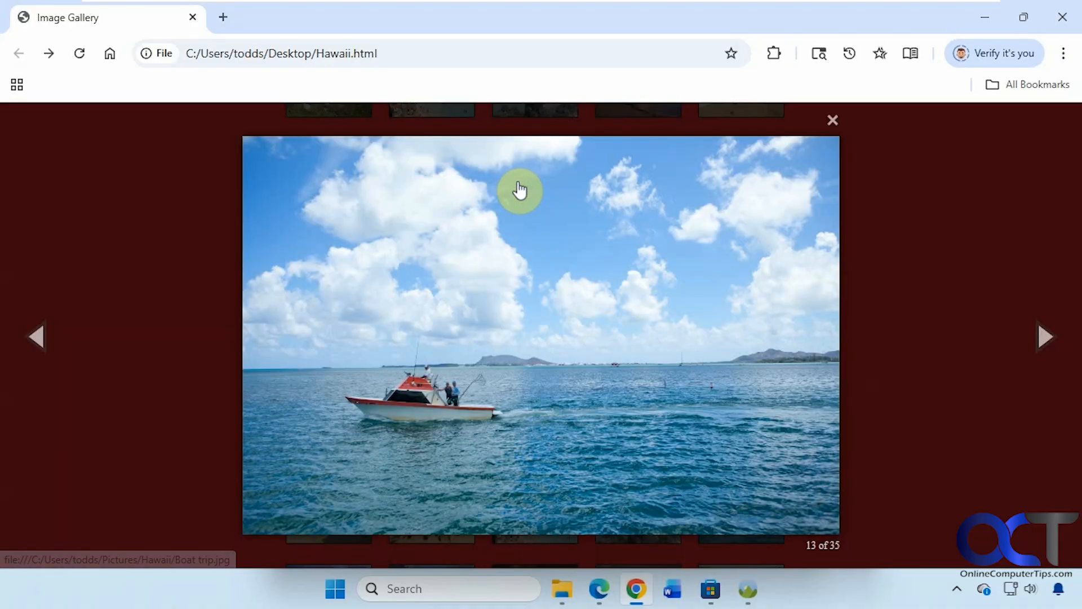
left_click(834, 119)
scroll(803, 200, "down", 3)
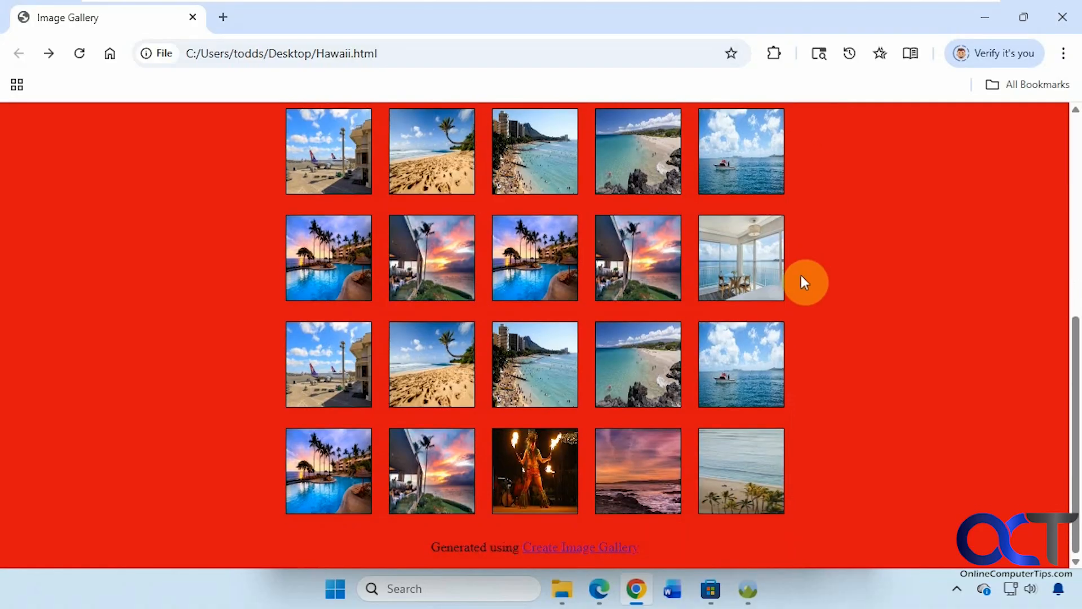
scroll(802, 277, "up", 7)
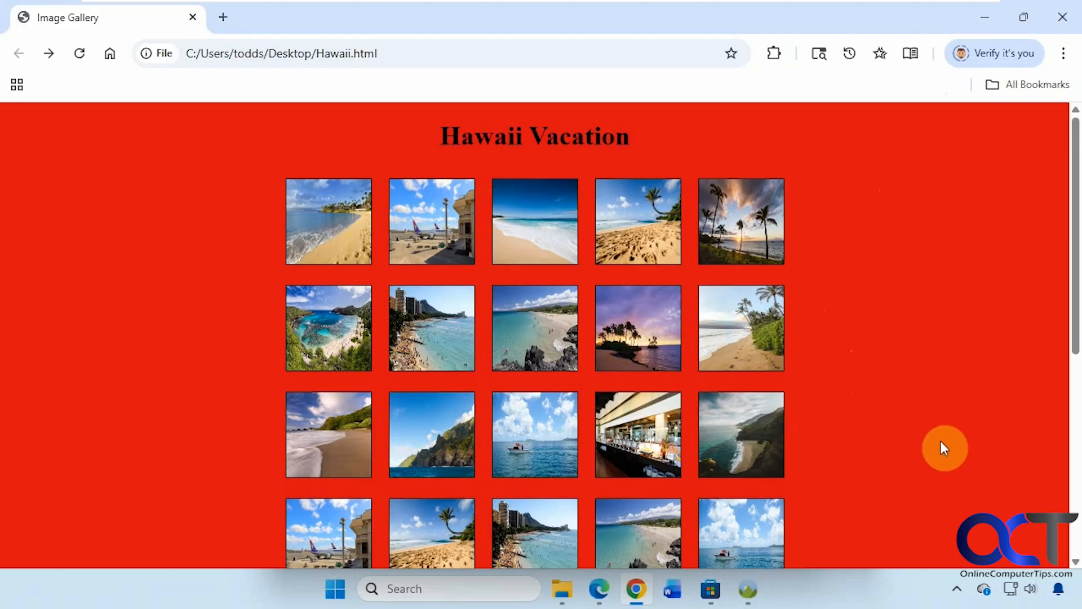
left_click(1058, 21)
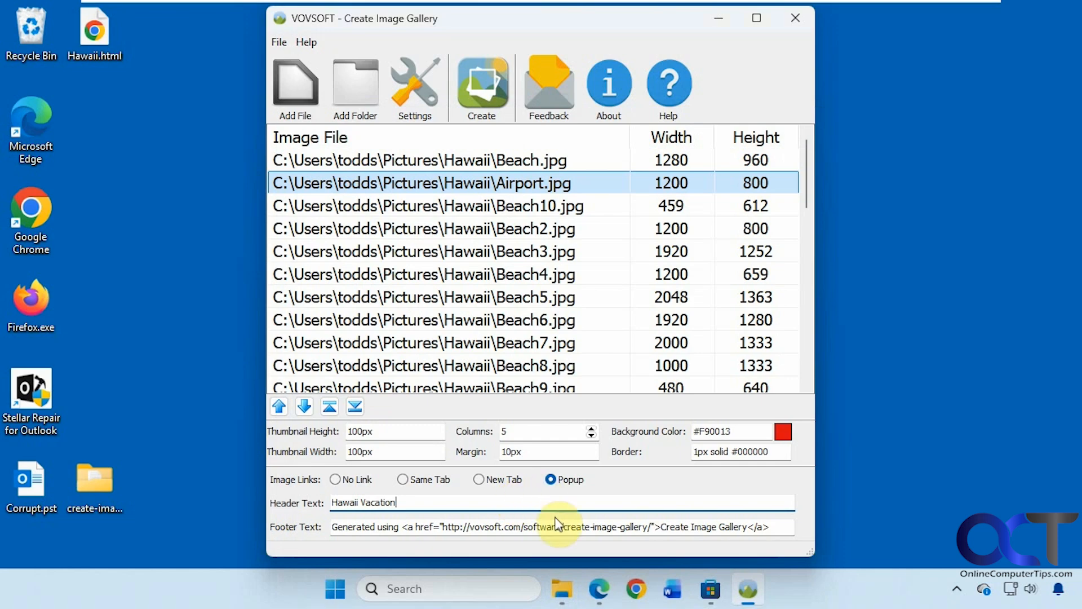
- Rename the Pictures\Hawaii folder to Hawaii2 and minimize File Explorer
left_click(563, 588)
left_click(588, 128)
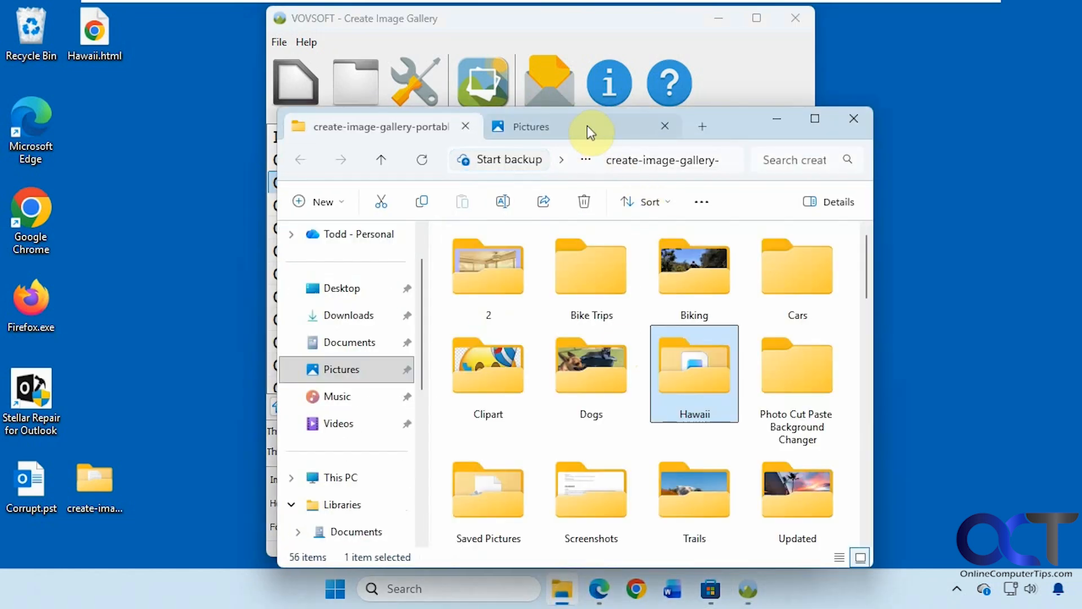
right_click(714, 424)
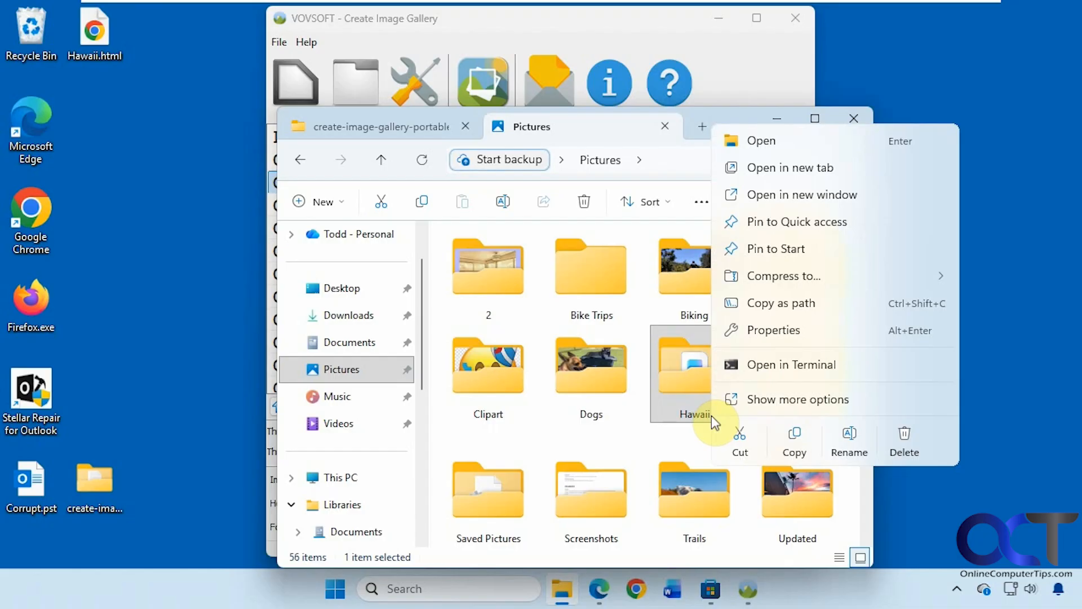
left_click(849, 437)
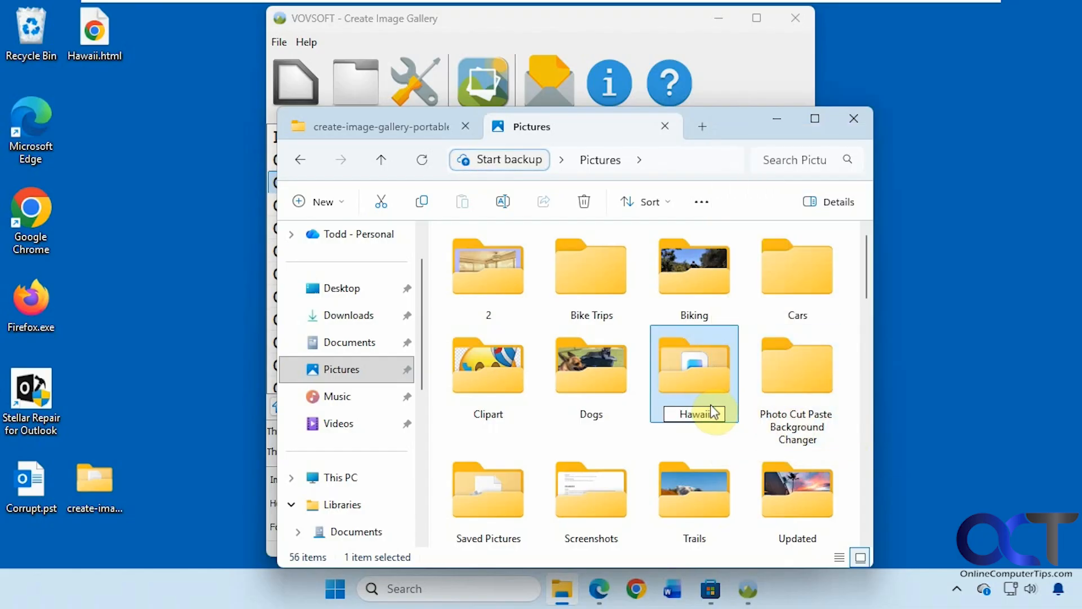
type("2")
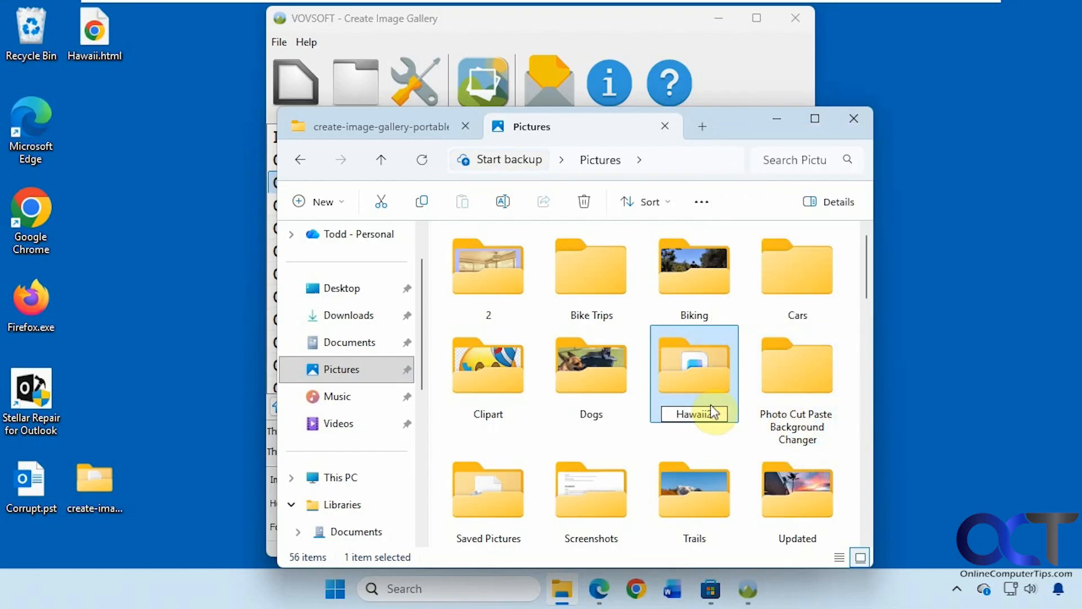
key("Return")
left_click(770, 124)
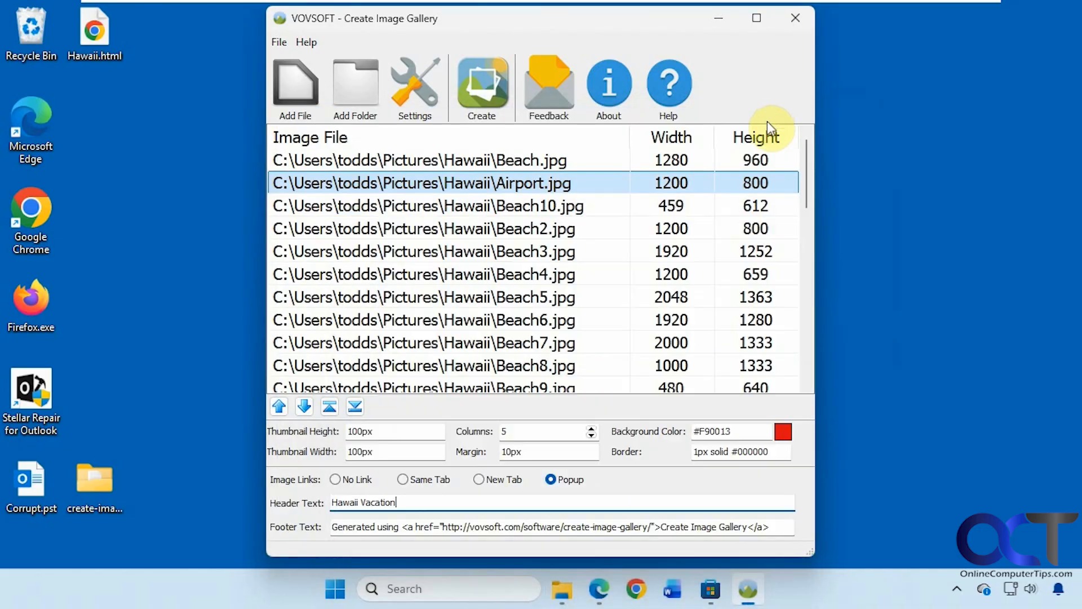
- Open Hawaii.html, confirm the Boat trip 2 image no longer loads, and minimize Chrome
double_click(94, 46)
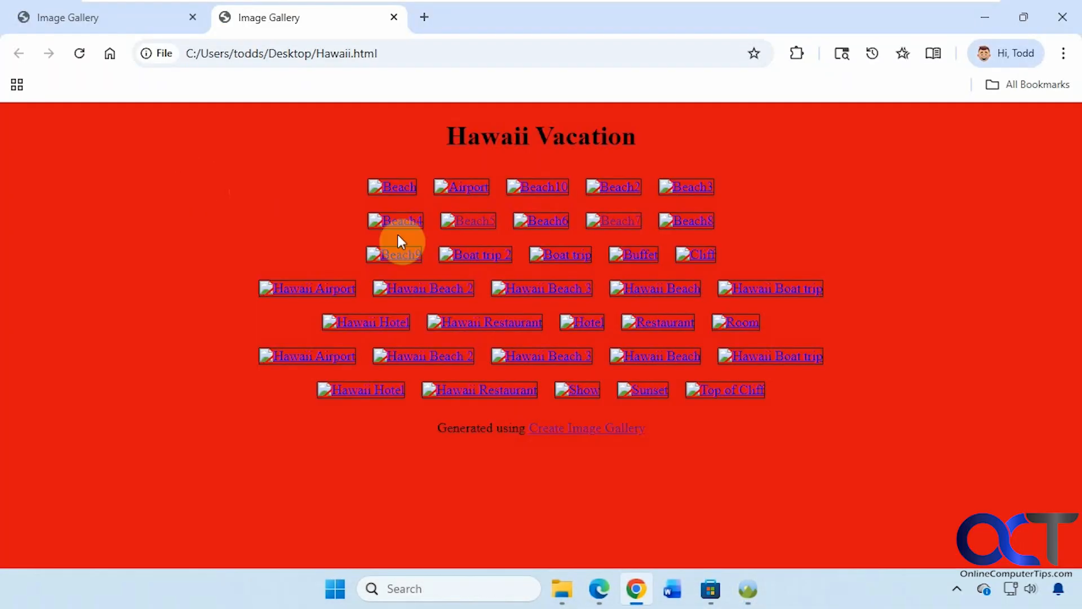
left_click(472, 255)
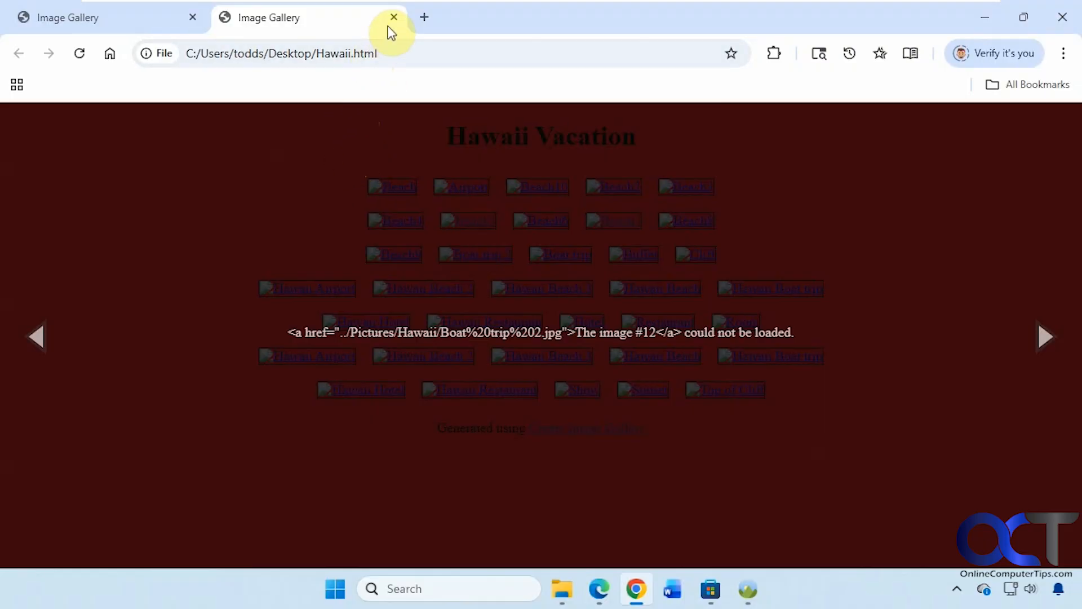
left_click(981, 17)
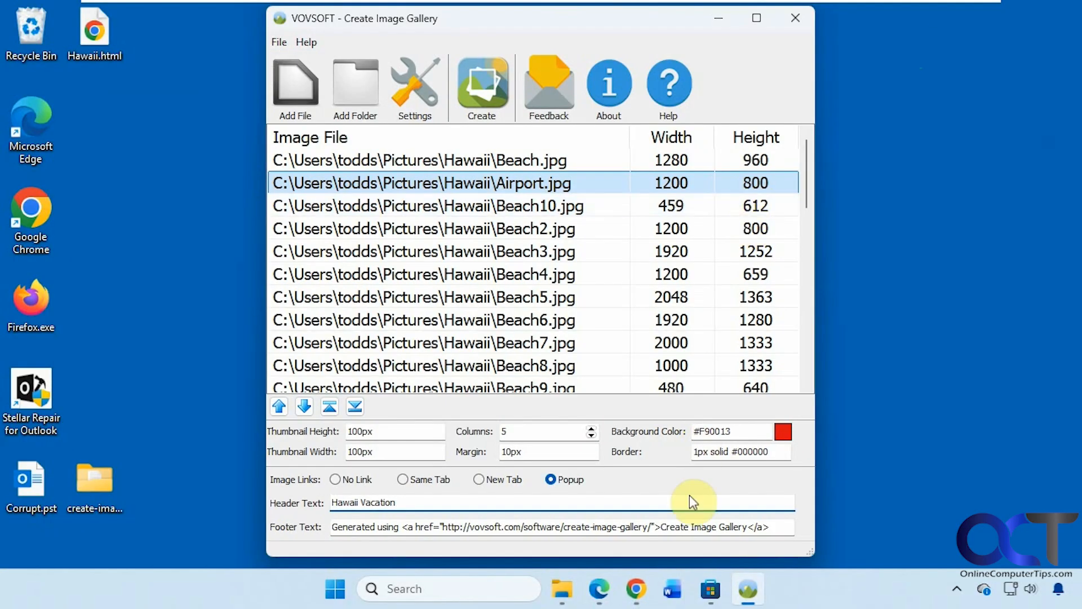
- Rename the Hawaii2 folder in Pictures back to Hawaii
left_click(562, 588)
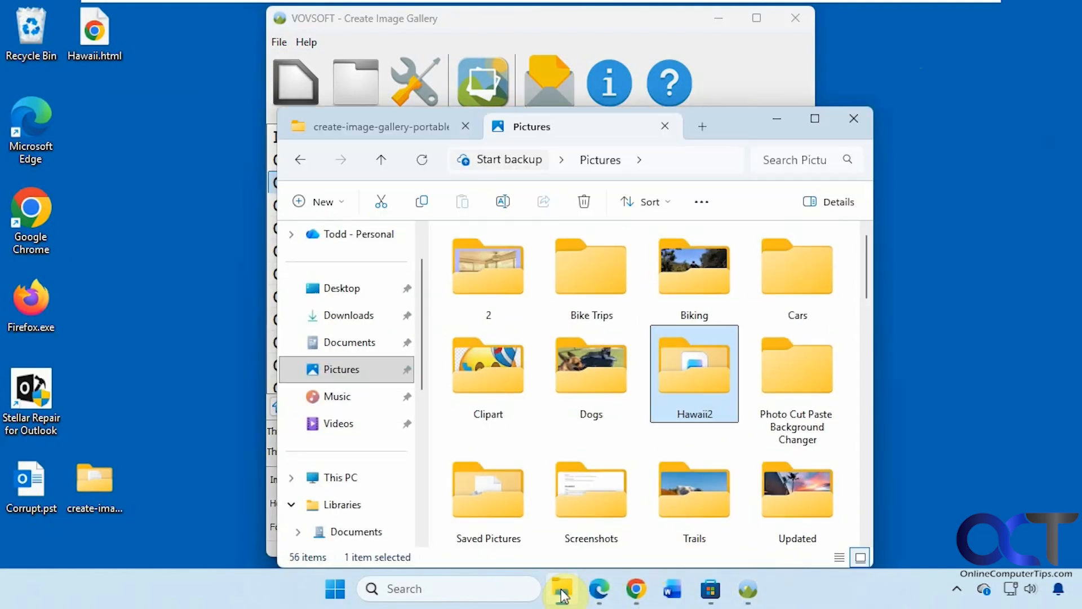
right_click(683, 403)
left_click(802, 424)
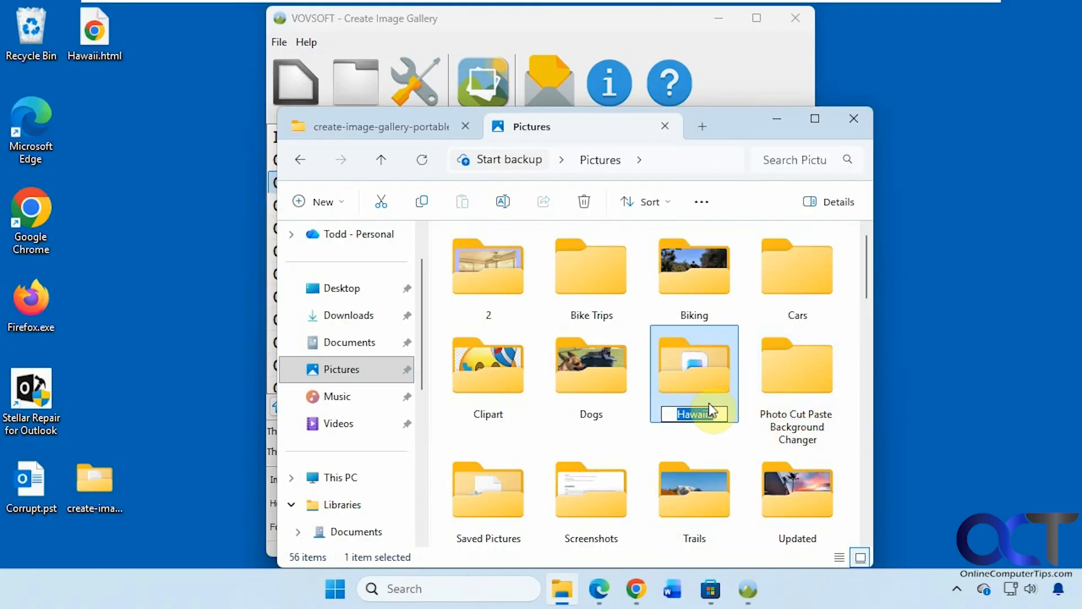
key("Return")
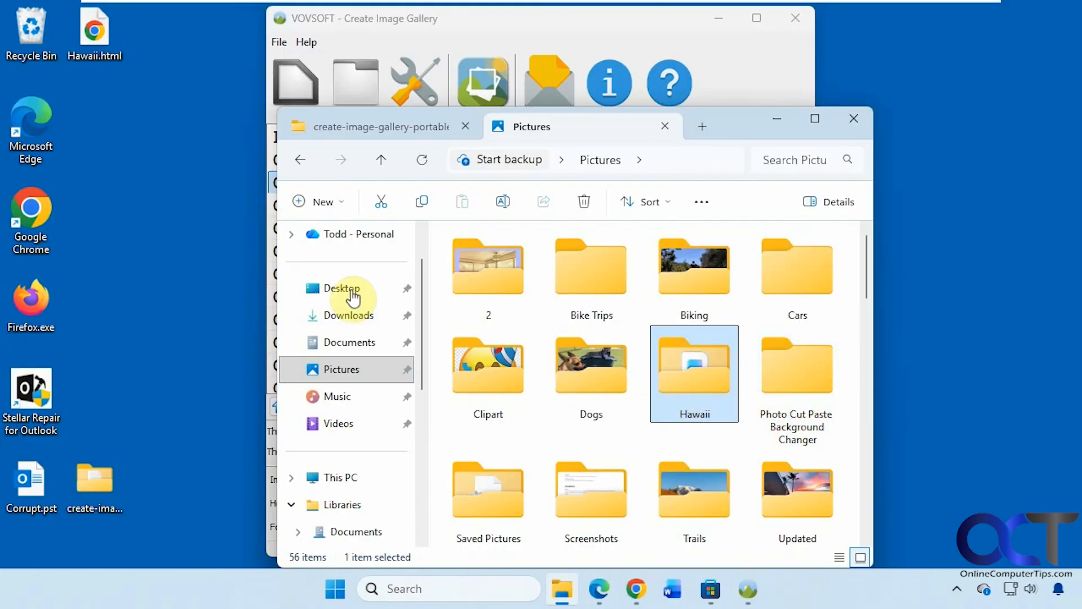
- Reopen Hawaii.html to see its thumbnails load, close Chrome, and return to the gallery maker
double_click(113, 41)
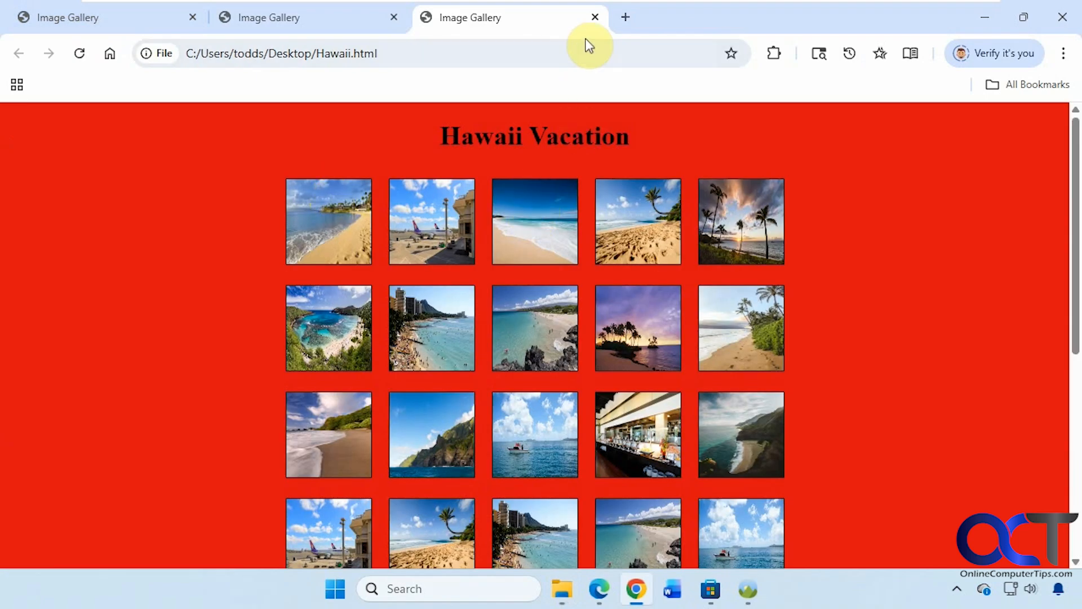
left_click(1058, 19)
left_click(728, 69)
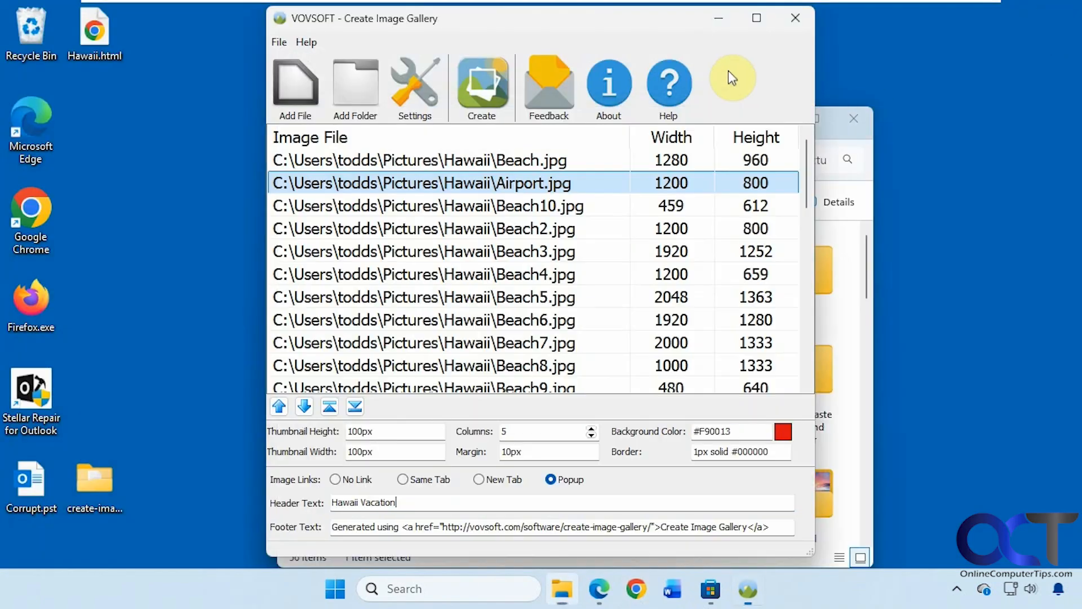
- Set thumbnail height and width to 400px, 10 columns and a 50px margin
left_click(347, 432)
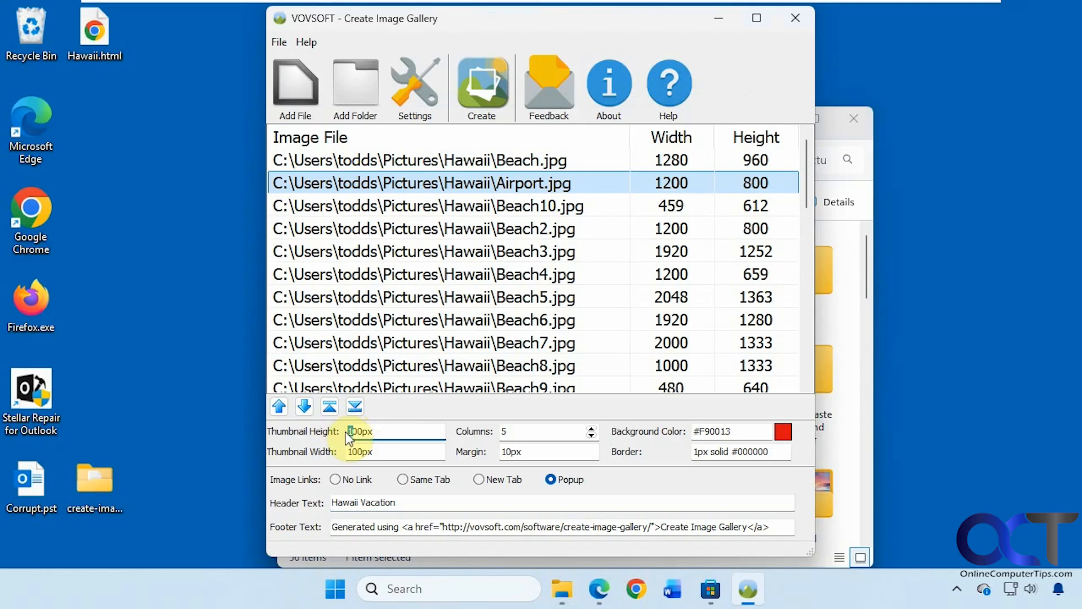
left_click(344, 451)
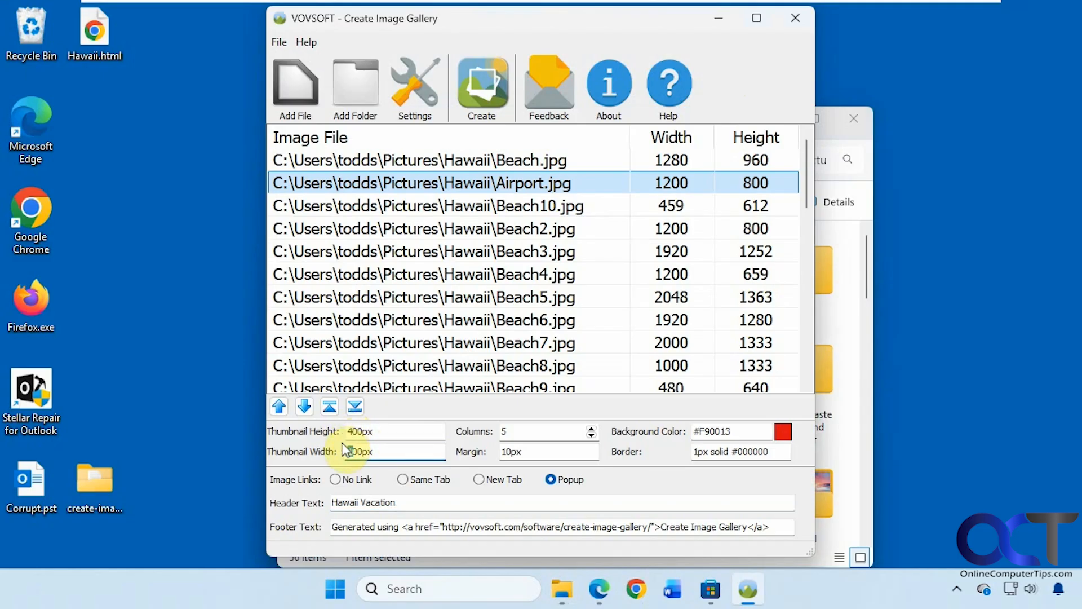
double_click(504, 431)
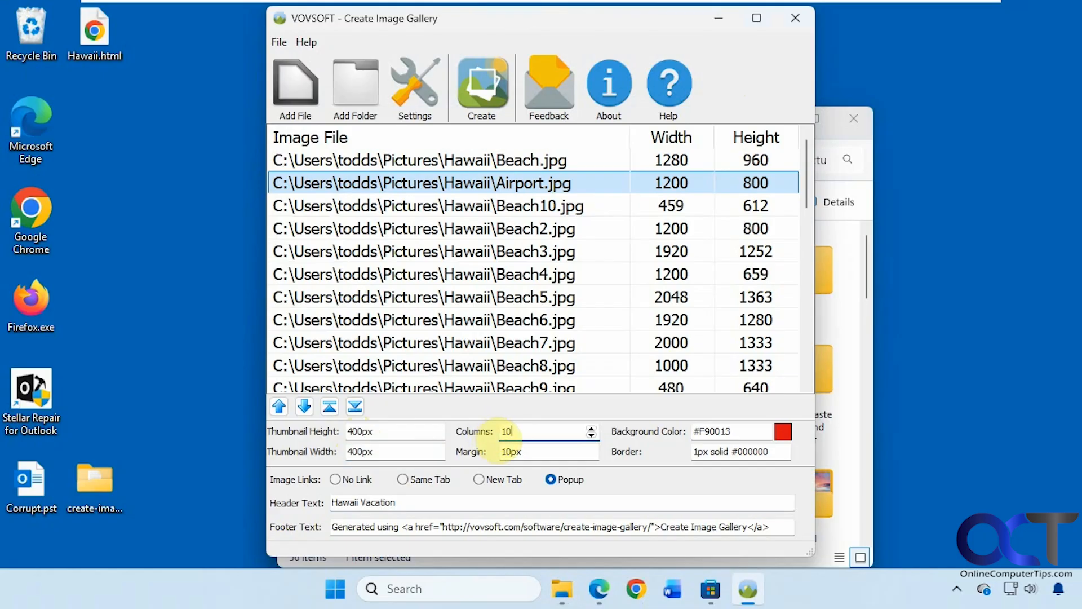
double_click(504, 451)
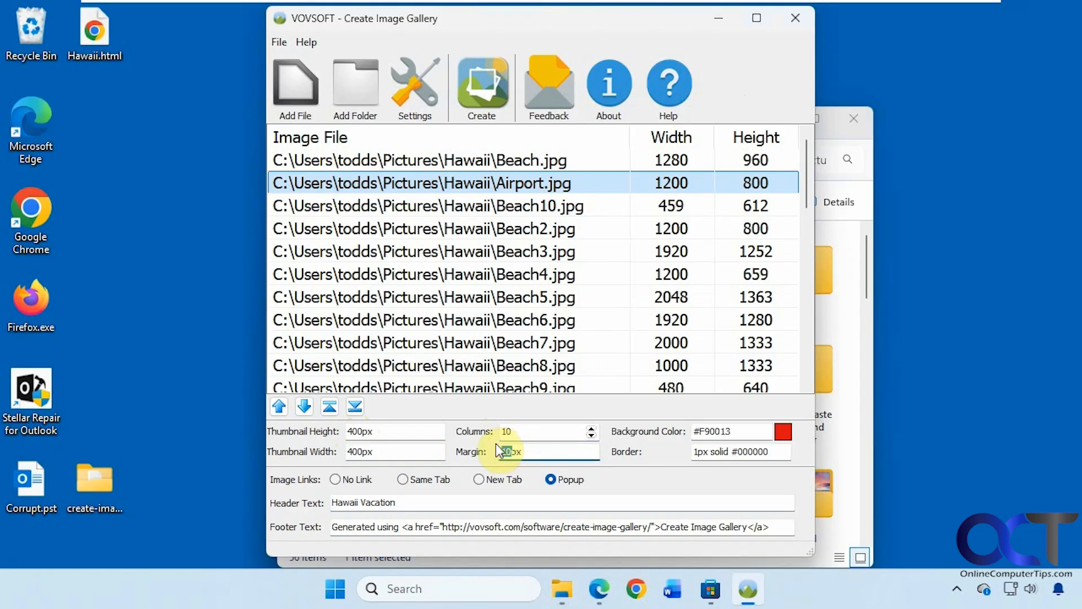
- Set the gallery background colour to yellow (#DFD61A)
left_click(784, 432)
left_click_drag(583, 190, 569, 171)
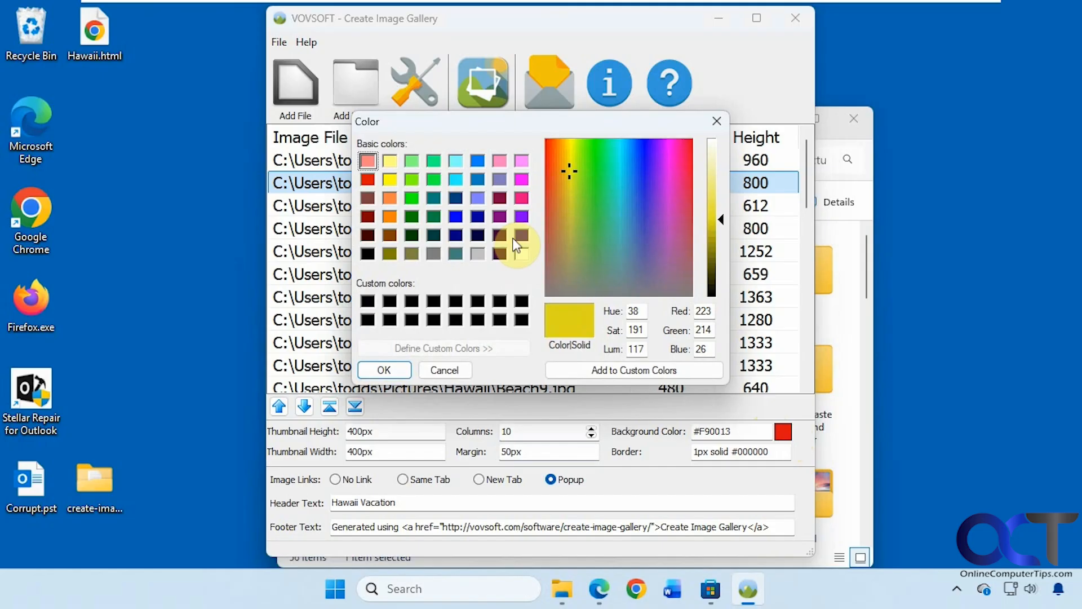
left_click(385, 370)
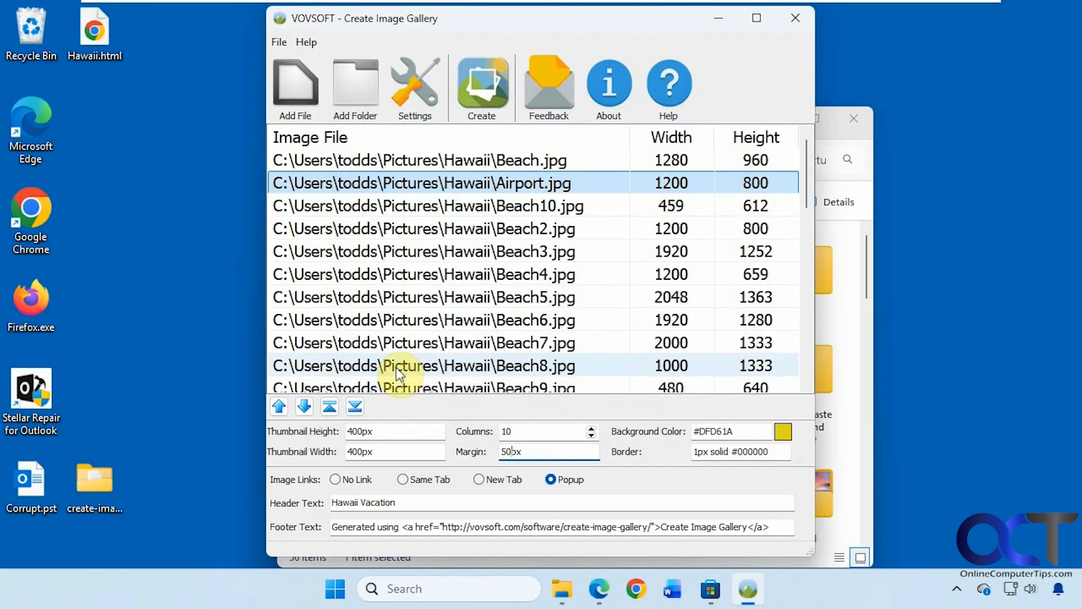
- Make image links open in a new tab and change the footer text to 'Good times!'
left_click(478, 479)
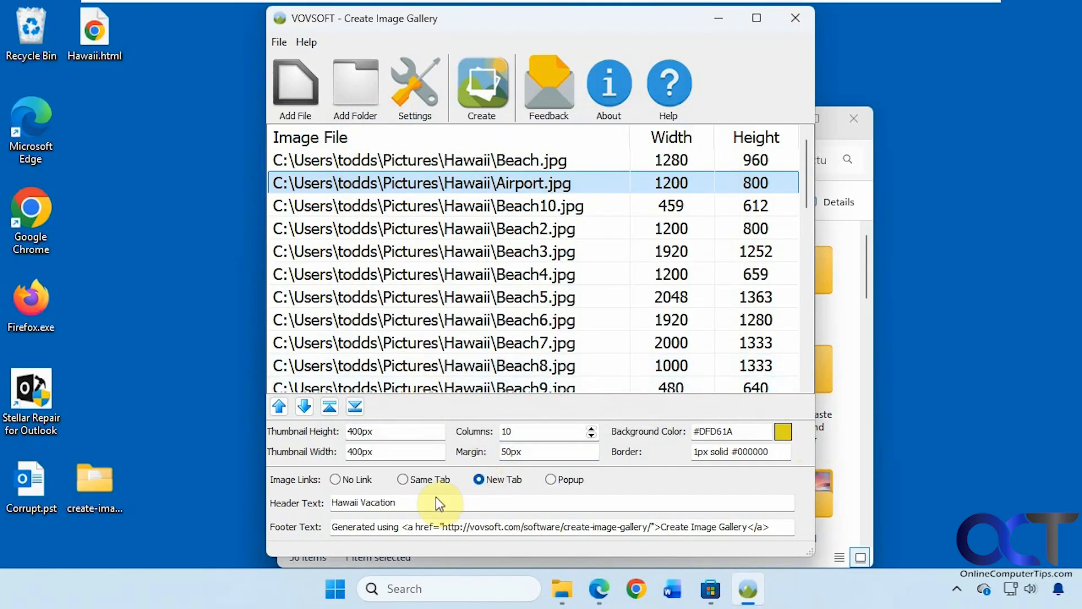
left_click_drag(768, 526, 403, 525)
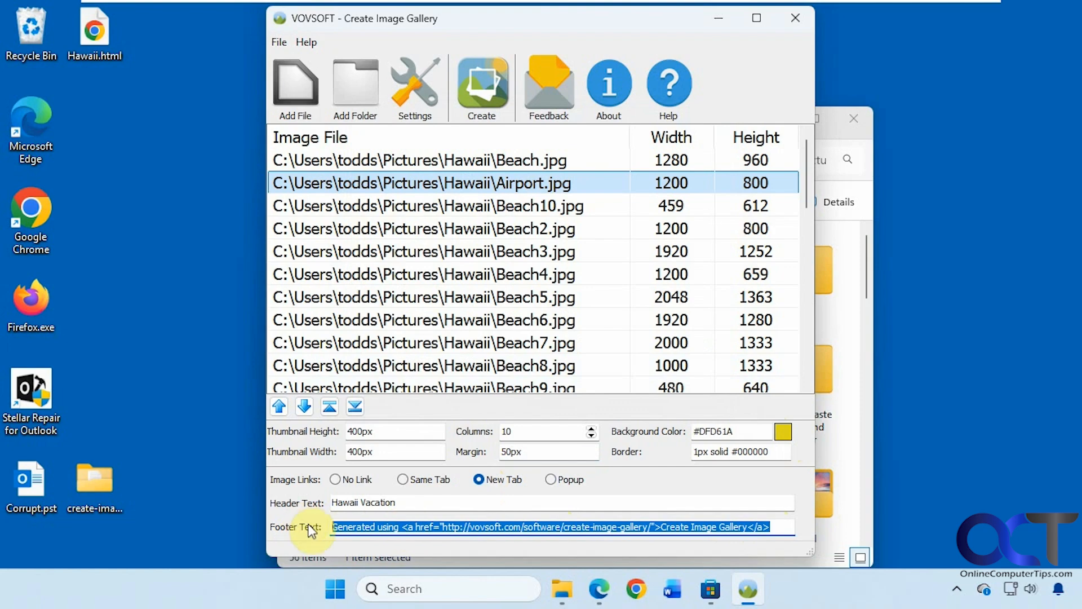
type("Good times!")
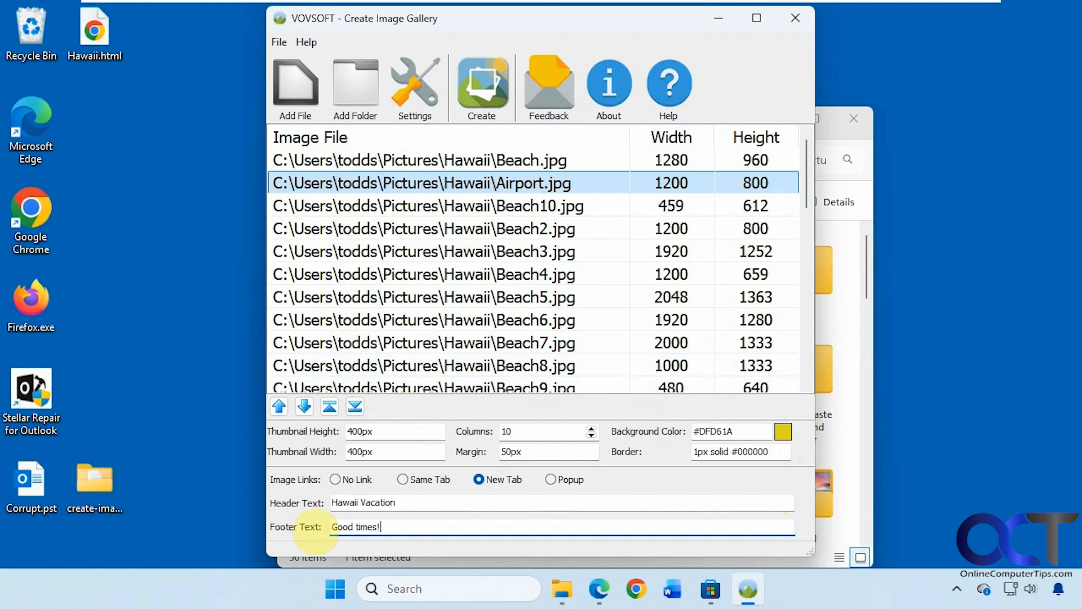
- Generate the gallery and save it on the Desktop as Hawaii2.html
left_click(479, 97)
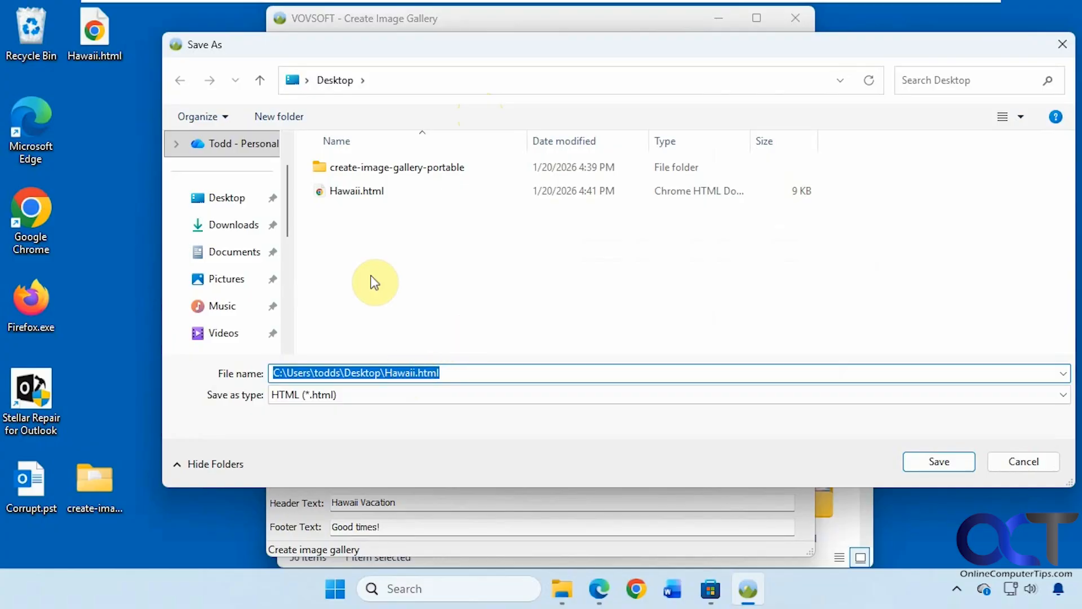
left_click(367, 192)
double_click(306, 373)
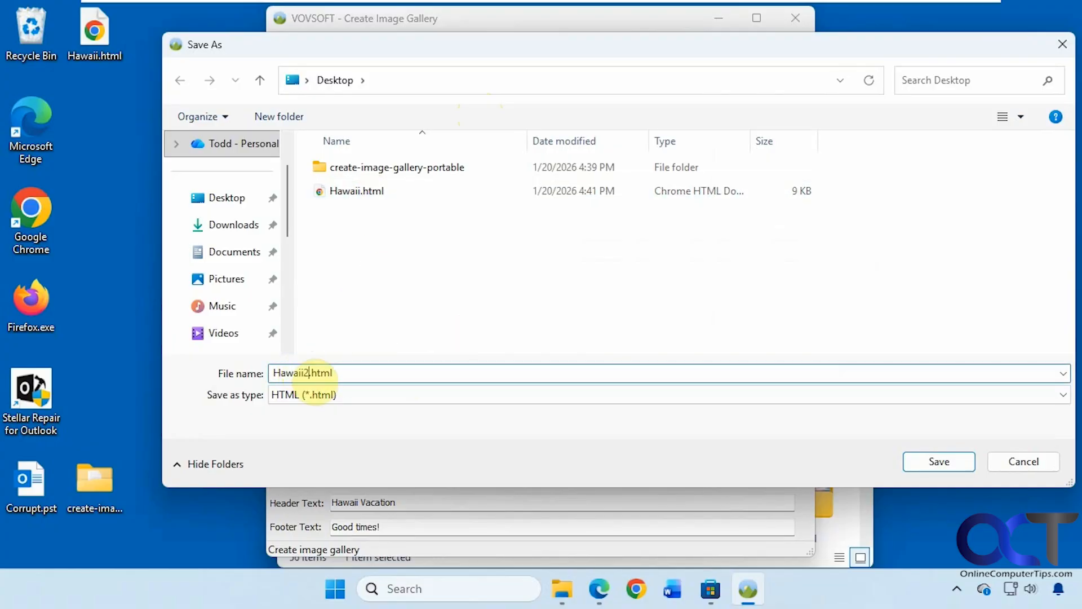
left_click(935, 461)
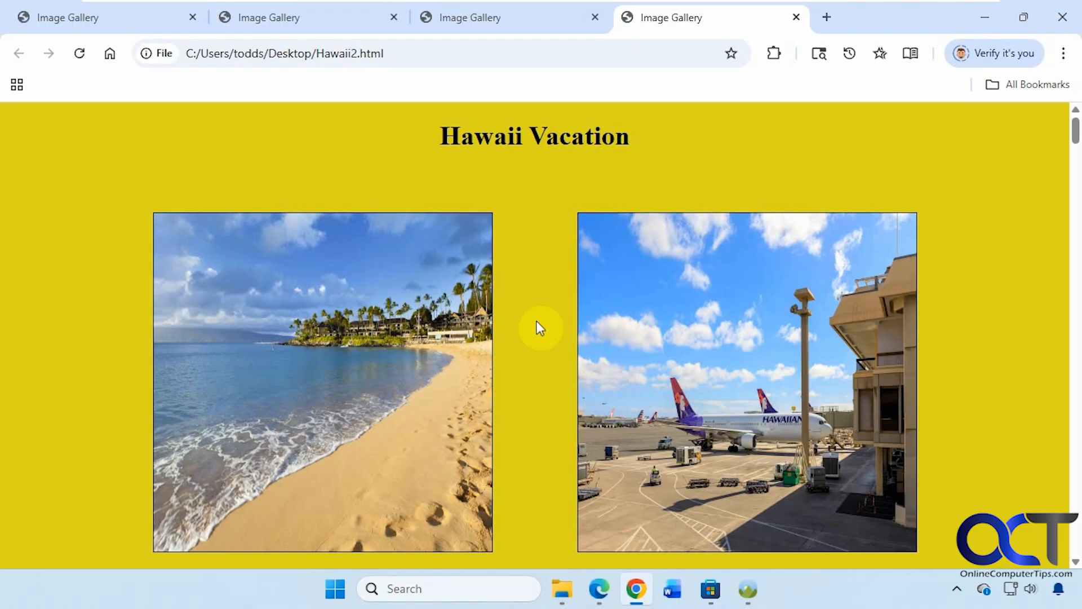
- Scroll down Hawaii2.html and open the Top of Cliff photo in a new tab
scroll(527, 299, "down", 20)
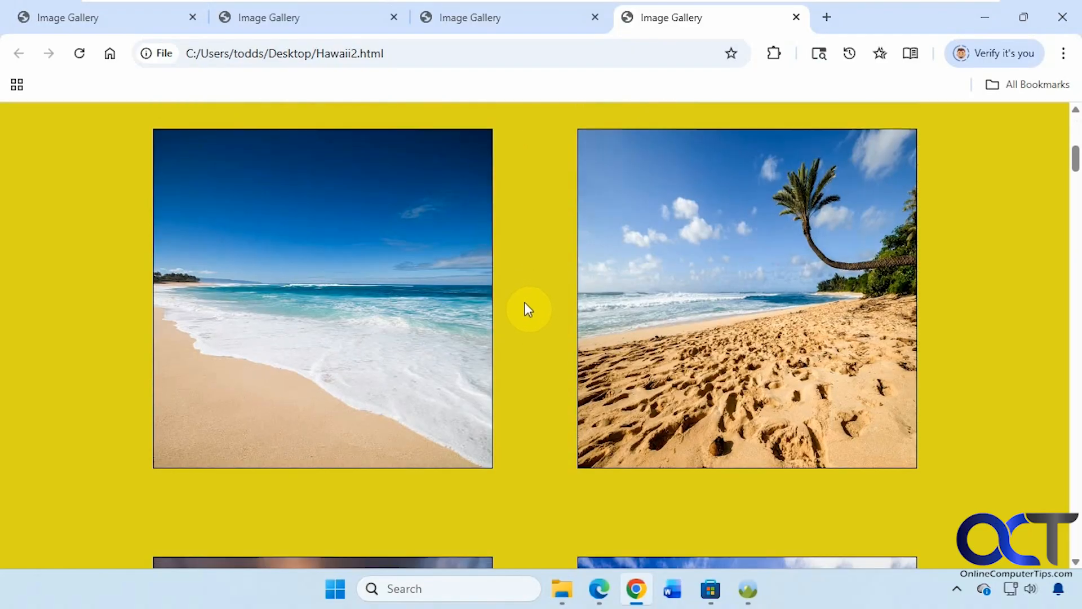
scroll(531, 316, "down", 20)
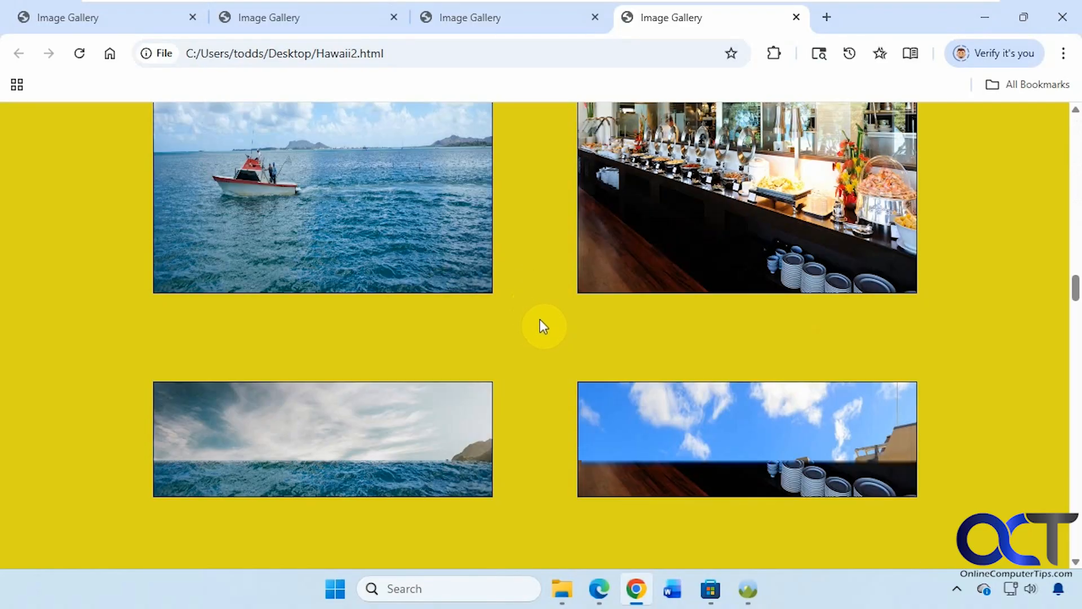
scroll(535, 346, "down", 20)
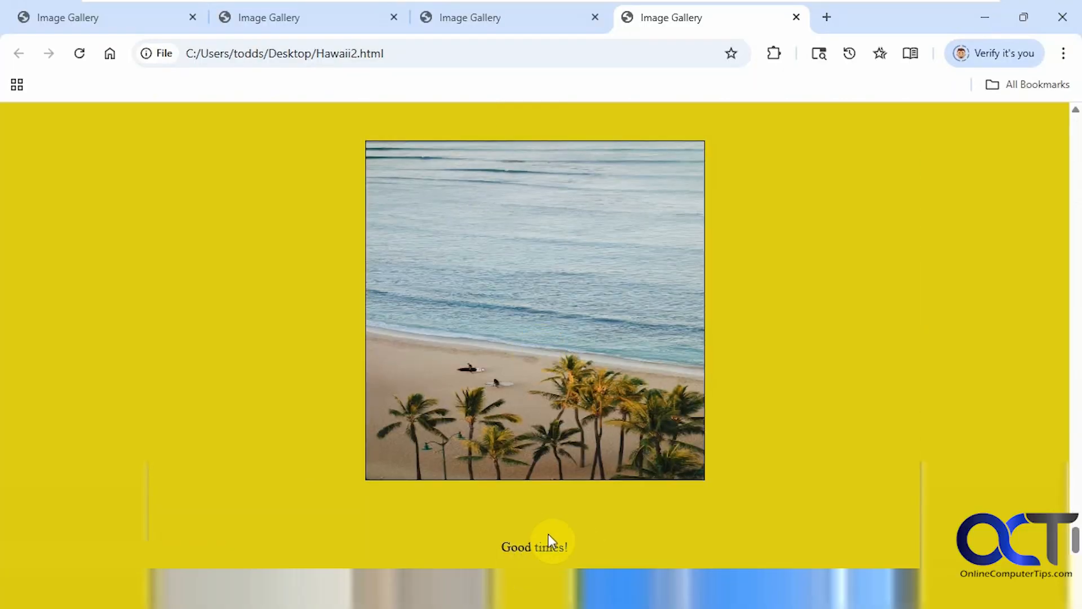
left_click(582, 339)
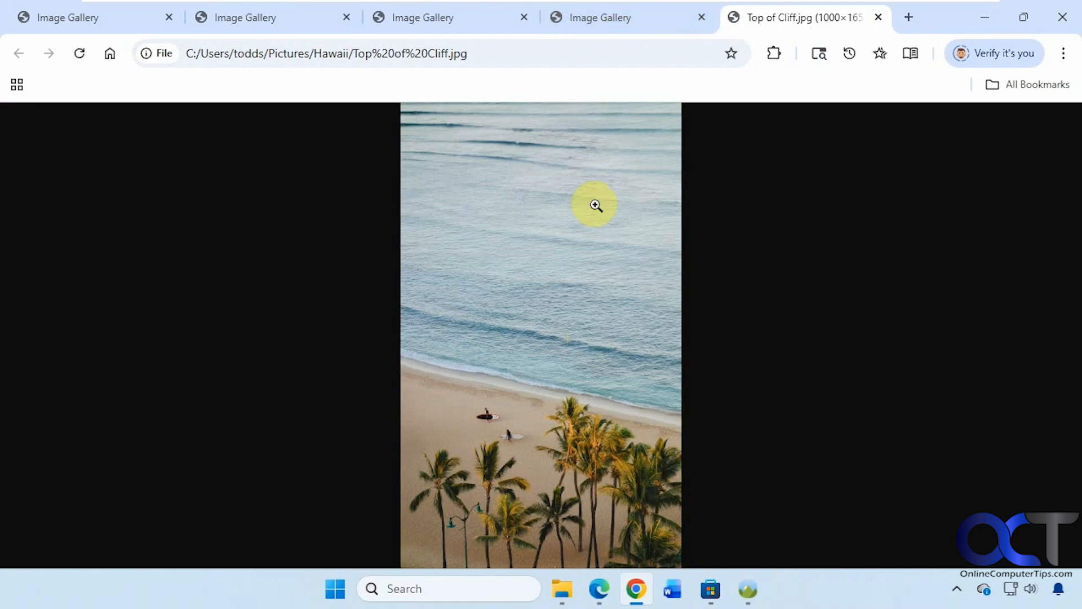
- Close the full-size photo tab and minimise Chrome
left_click(878, 18)
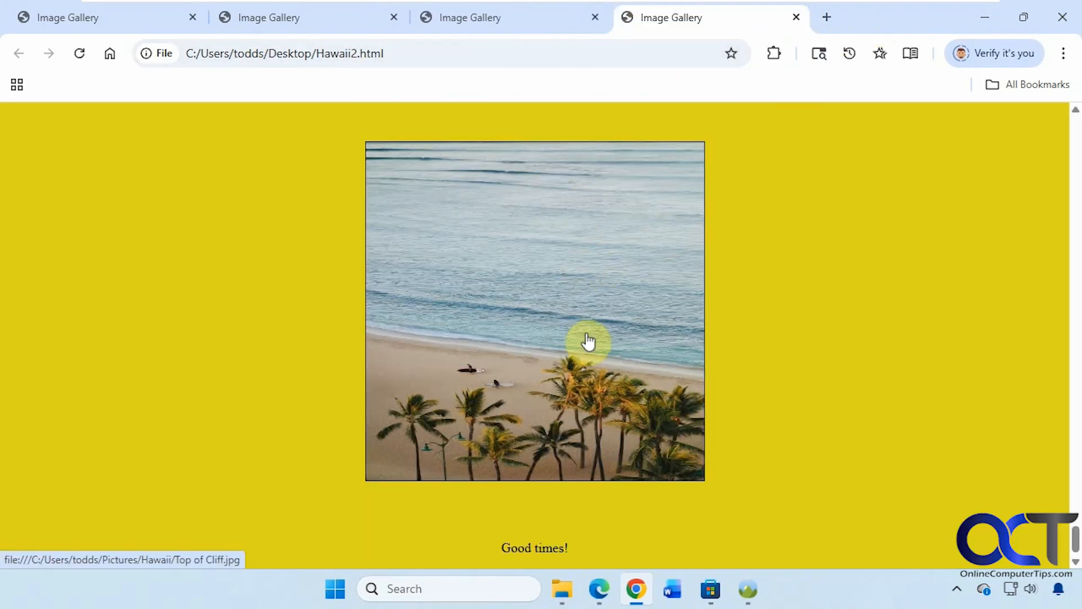
scroll(589, 349, "down", 5)
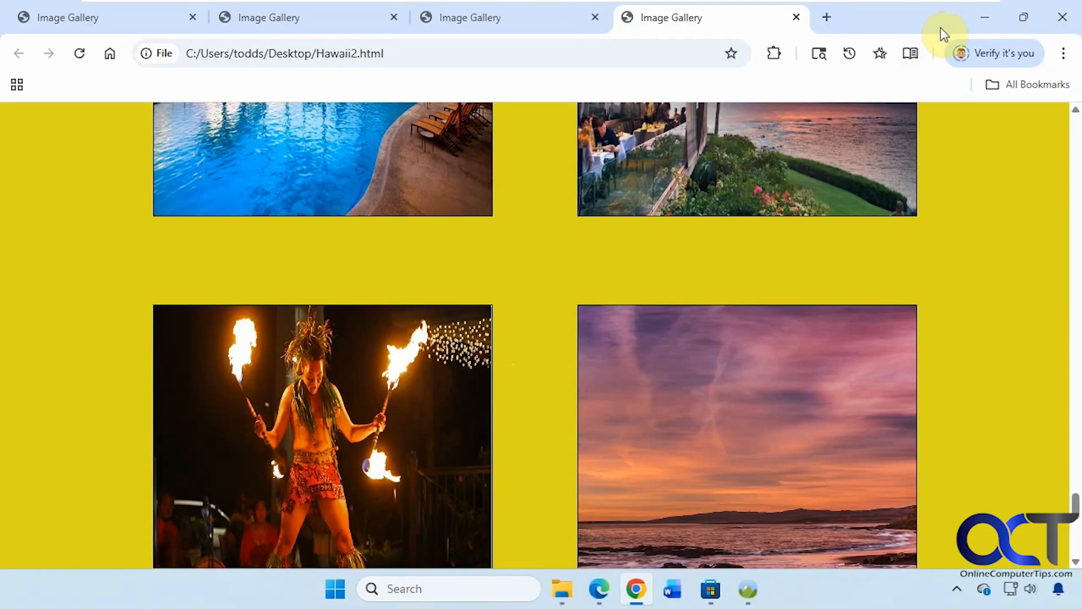
left_click(985, 17)
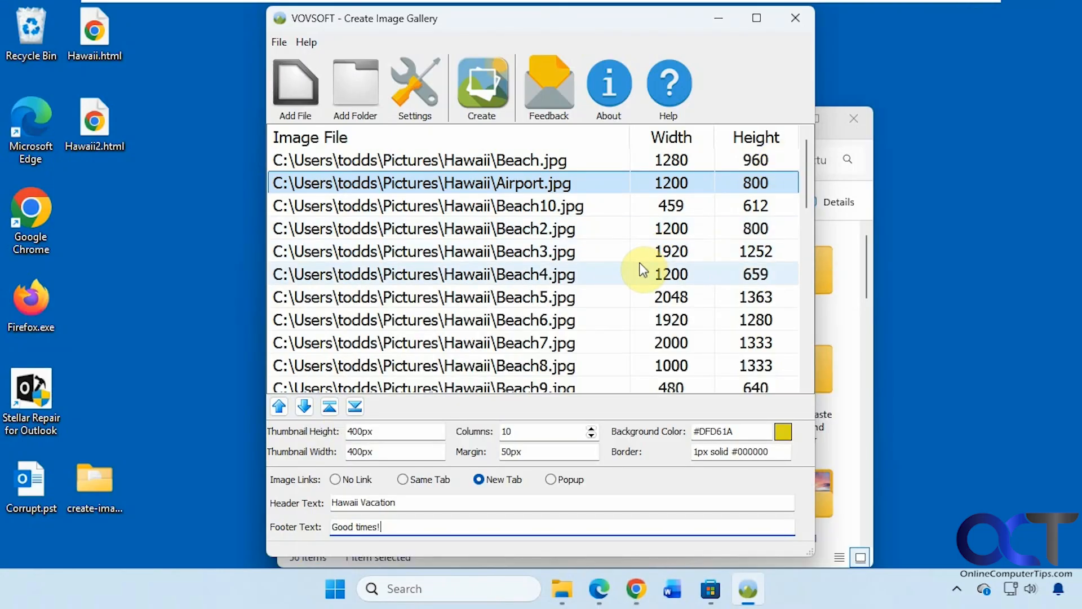